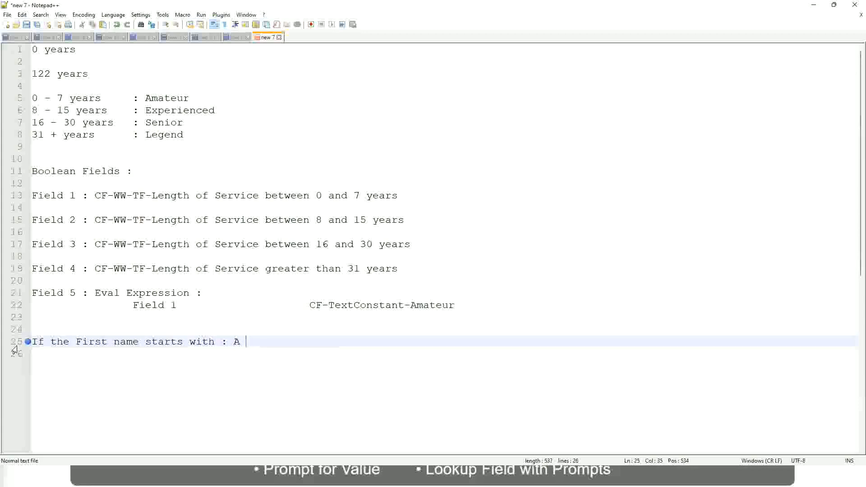
Complete the first-name condition with the range "A - G :" and add the result A Listers on the same line.
{"action": "type", "text": "- G"}
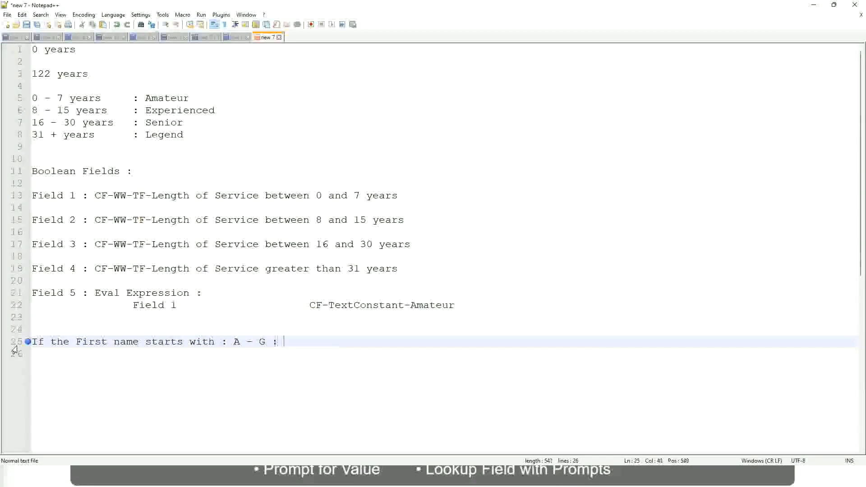
{"action": "type", "text": ": \t\t\tA 1I"}
{"action": "key", "text": "BackSpace"}
{"action": "key", "text": "BackSpace"}
{"action": "type", "text": "Listers"}
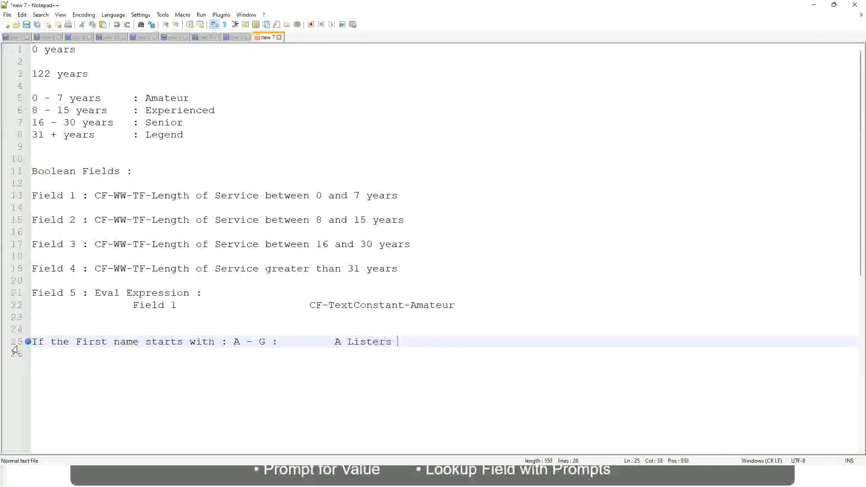
{"action": "key", "text": "BackSpace"}
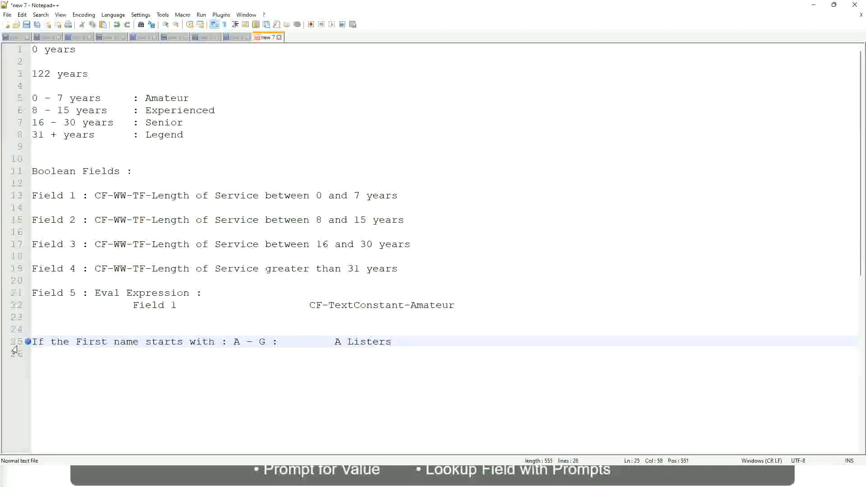
Enclose the A Listers result in double quotation marks.
{"action": "key", "text": "ctrl+Left"}
{"action": "key", "text": "ctrl+Left"}
{"action": "type", "text": "\"\""}
{"action": "key", "text": "Right"}
{"action": "key", "text": "Left"}
{"action": "key", "text": "Left"}
{"action": "key", "text": "Left"}
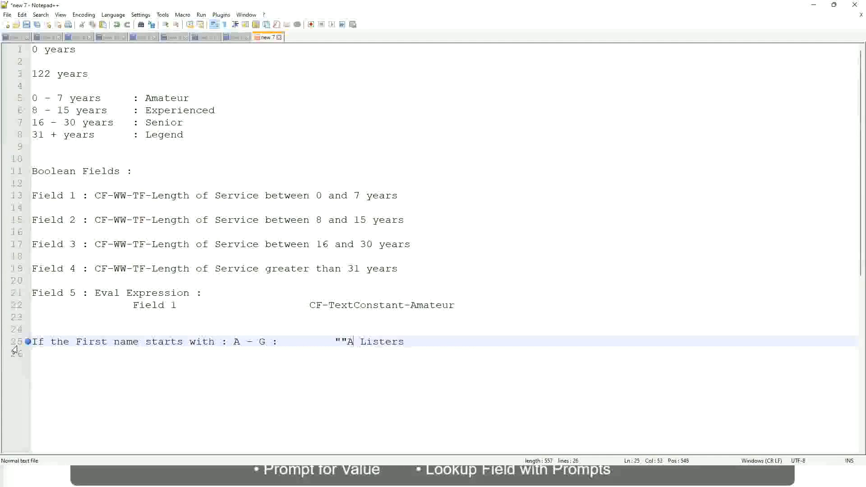
{"action": "key", "text": "Left"}
{"action": "key", "text": "BackSpace"}
{"action": "key", "text": "Right"}
{"action": "key", "text": "End"}
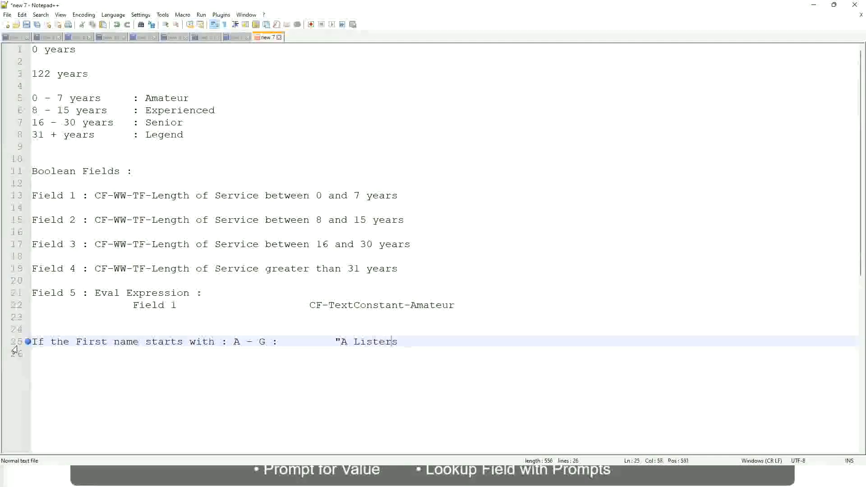
{"action": "key", "text": "Return"}
{"action": "type", "text": "\""}
{"action": "key", "text": "BackSpace"}
{"action": "key", "text": "BackSpace"}
{"action": "type", "text": "\""}
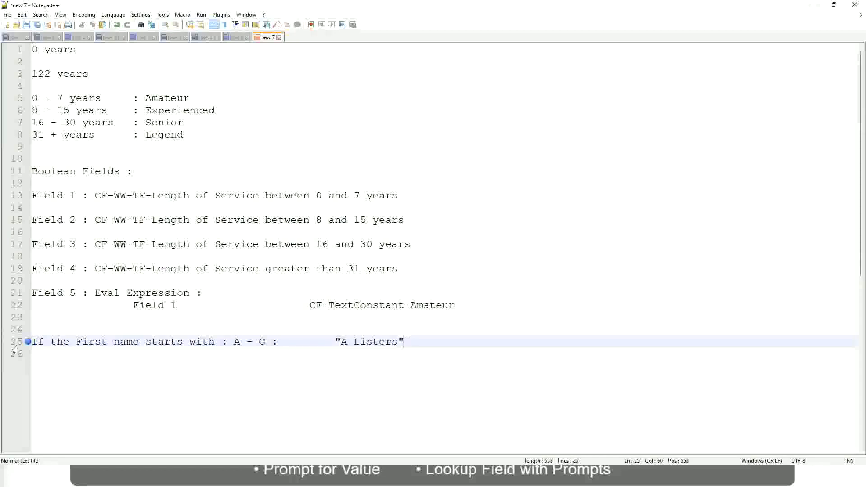
Add a line below for the range H - P with the result "His Majesty", aligned with the line above.
{"action": "key", "text": "Return"}
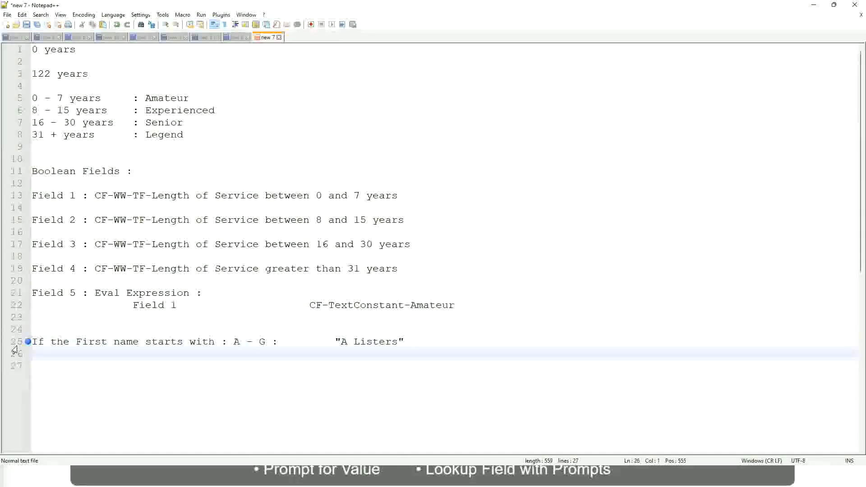
{"action": "type", "text": "H -"}
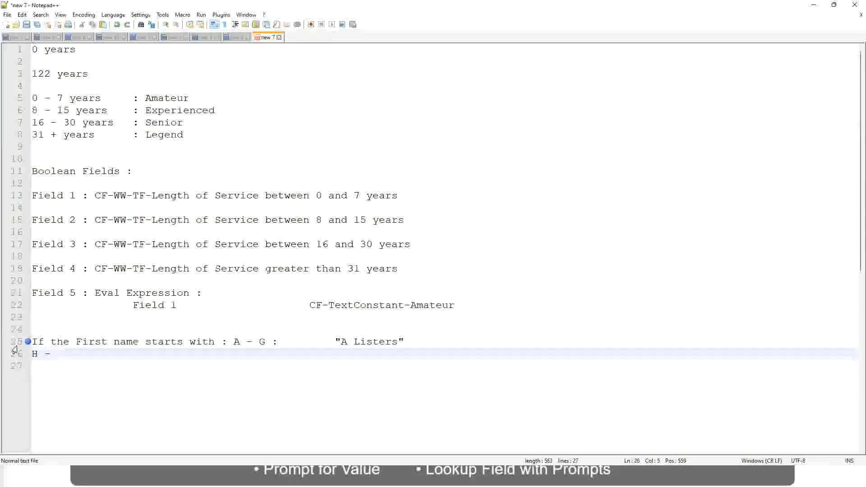
{"action": "type", "text": "P"}
{"action": "key", "text": "Tab"}
{"action": "key", "text": "Tab"}
{"action": "key", "text": "Tab"}
{"action": "key", "text": "Tab"}
{"action": "key", "text": "Tab"}
{"action": "key", "text": "Tab"}
{"action": "key", "text": "Tab"}
{"action": "key", "text": "Tab"}
{"action": "key", "text": "Tab"}
{"action": "type", "text": ":"}
{"action": "key", "text": "Tab"}
{"action": "key", "text": "Tab"}
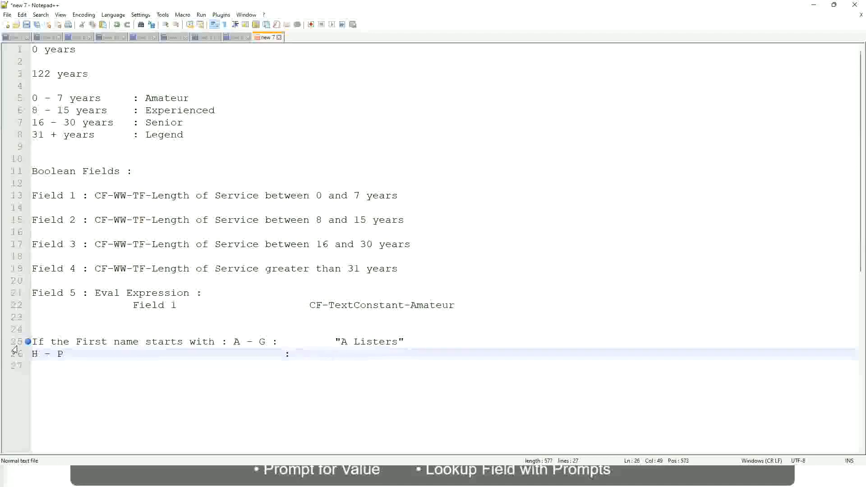
{"action": "type", "text": "\"His Majesty"}
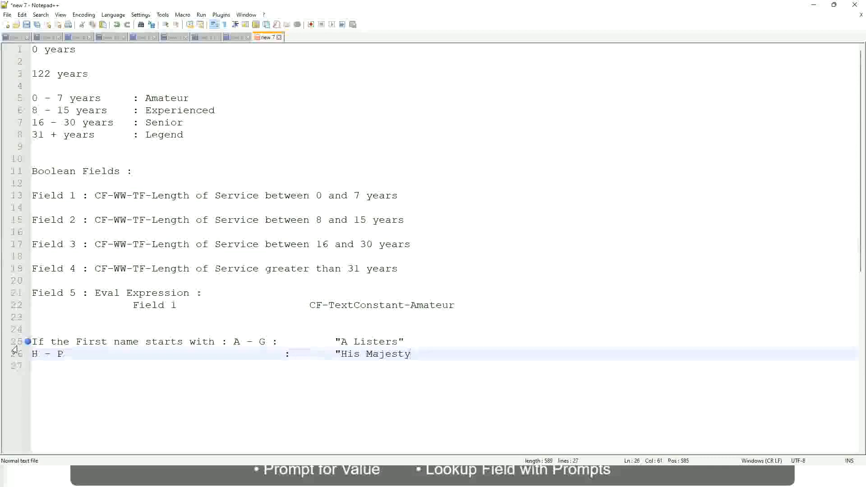
{"action": "type", "text": "\"\""}
{"action": "key", "text": "Delete"}
Add a third line for the range L - Z with the result "Lords", aligned with the lines above.
{"action": "key", "text": "Return"}
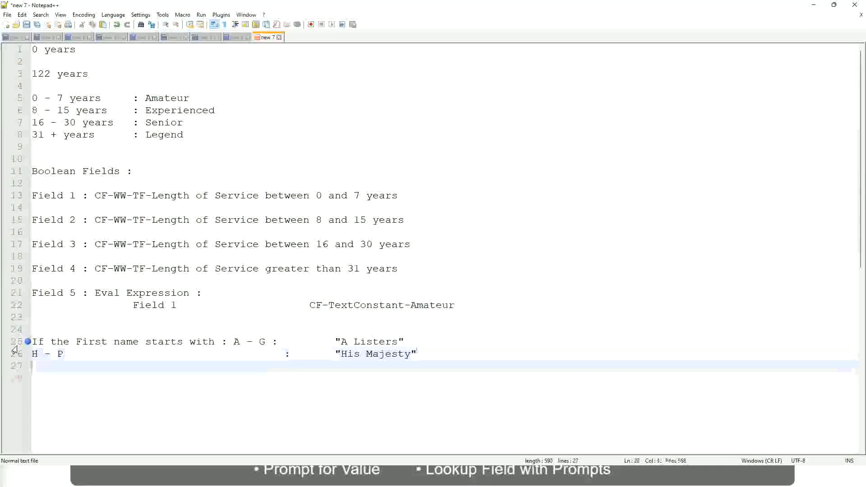
{"action": "type", "text": "L - Z"}
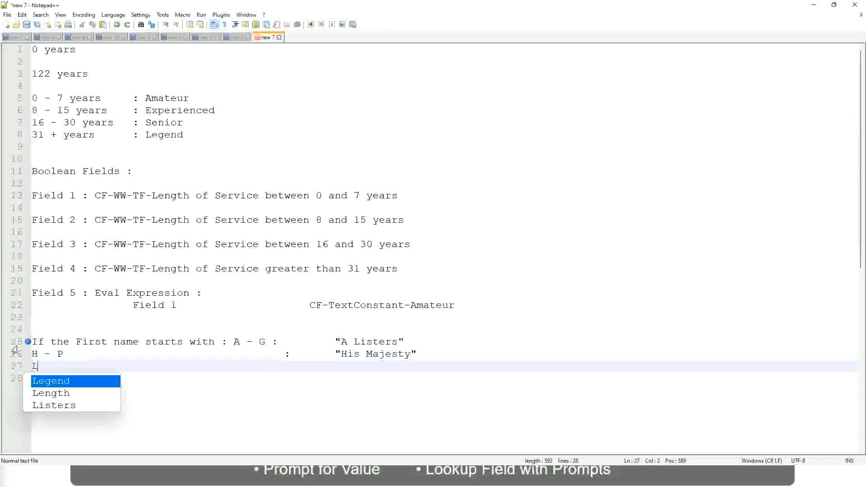
{"action": "key", "text": "Tab"}
{"action": "key", "text": "Tab"}
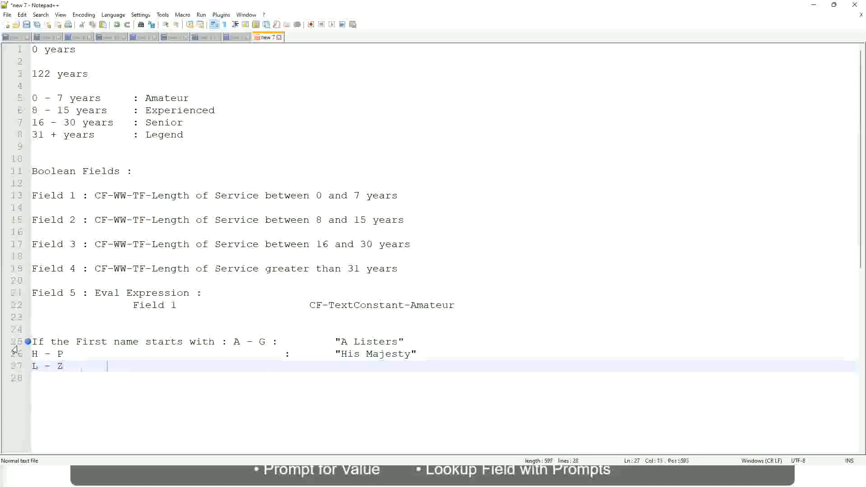
{"action": "key", "text": "Tab"}
{"action": "key", "text": "Tab"}
{"action": "type", "text": ":       "}
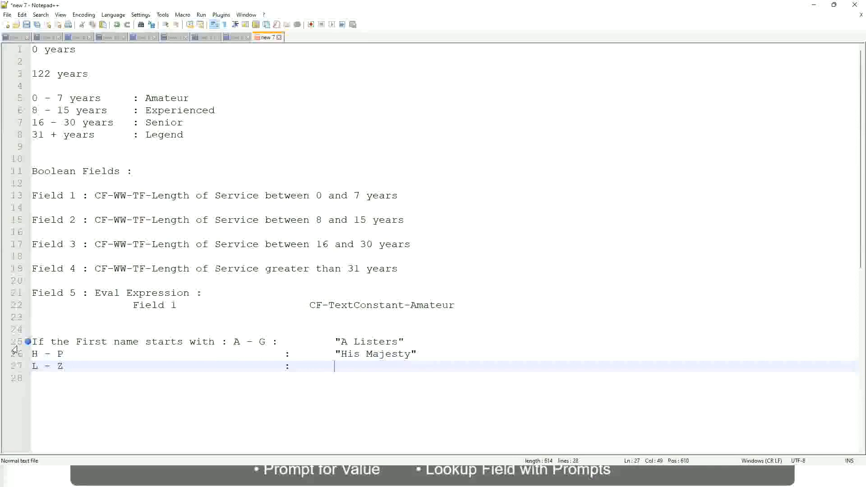
{"action": "type", "text": "\"Lords"}
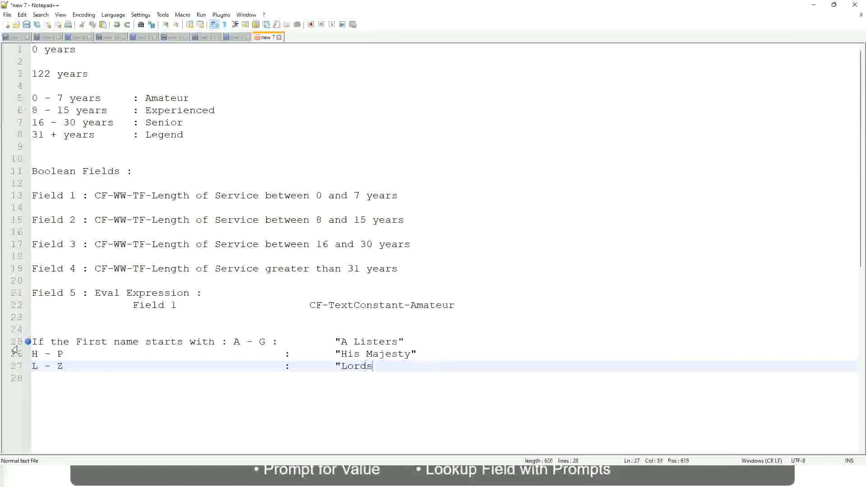
{"action": "type", "text": "\""}
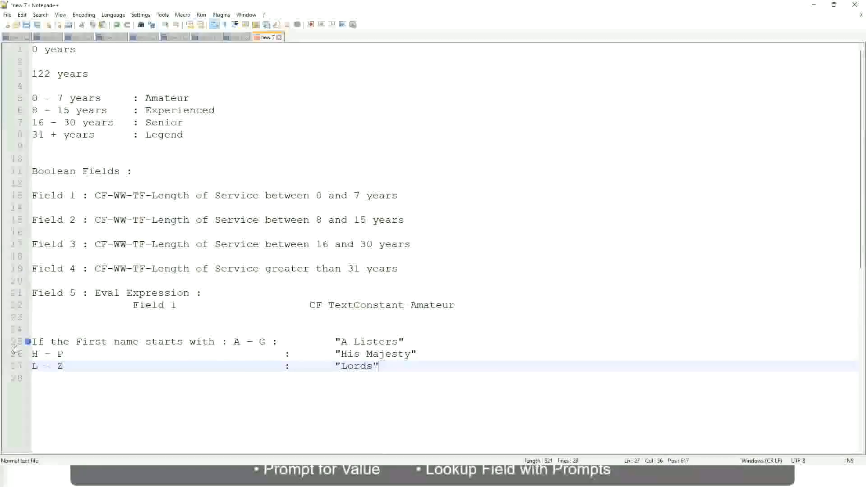
Replace all three first-name rule lines with a new line beginning with "If".
{"action": "left_click", "coordinate": [387, 367]}
{"action": "left_click_drag", "start_coordinate": [378, 366], "coordinate": [413, 342]}
{"action": "left_click", "coordinate": [359, 342]}
{"action": "left_click", "coordinate": [391, 356]}
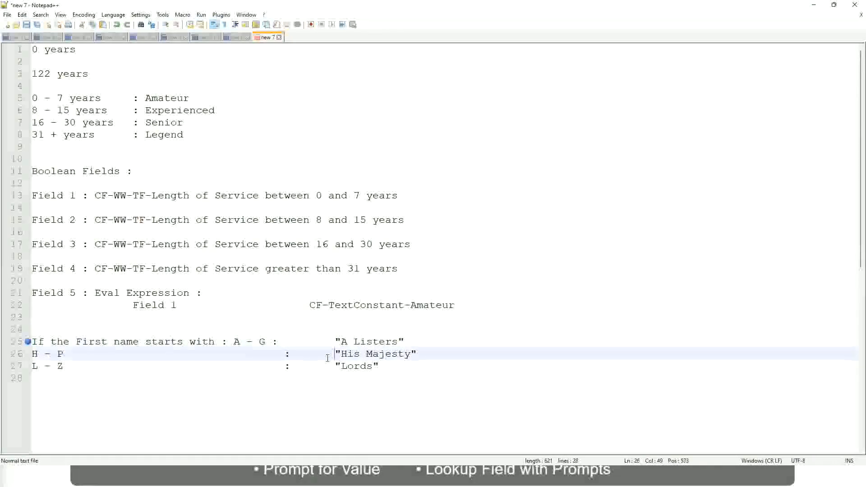
{"action": "left_click_drag", "start_coordinate": [397, 374], "coordinate": [30, 342]}
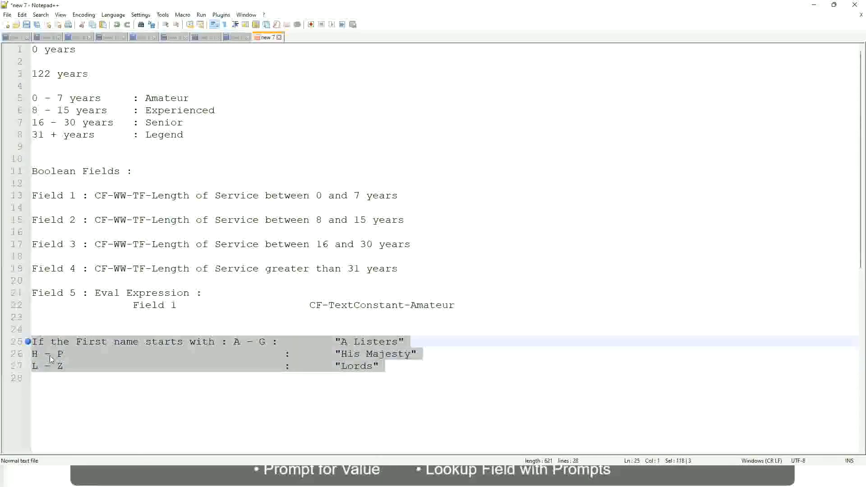
{"action": "type", "text": "If "}
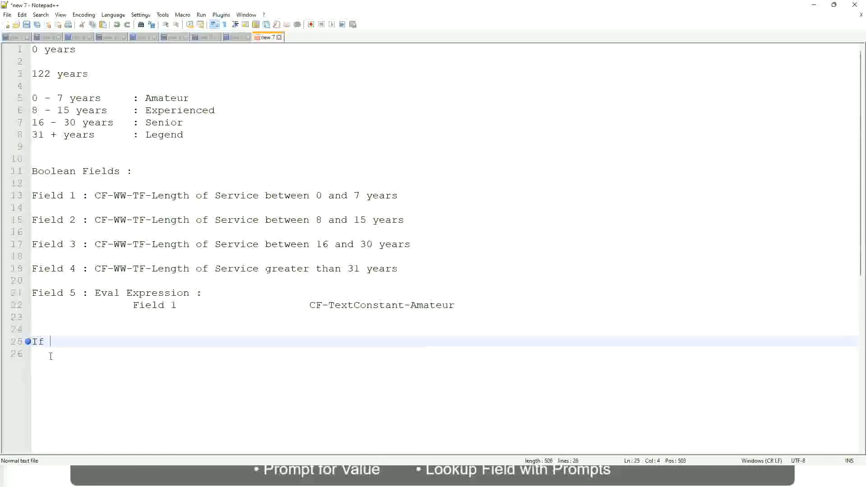
{"action": "type", "text": "Prior E"}
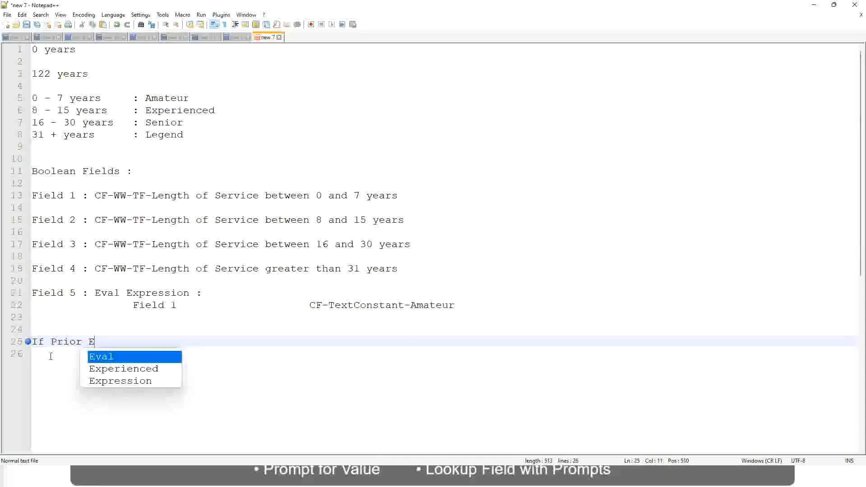
{"action": "type", "text": "xperience"}
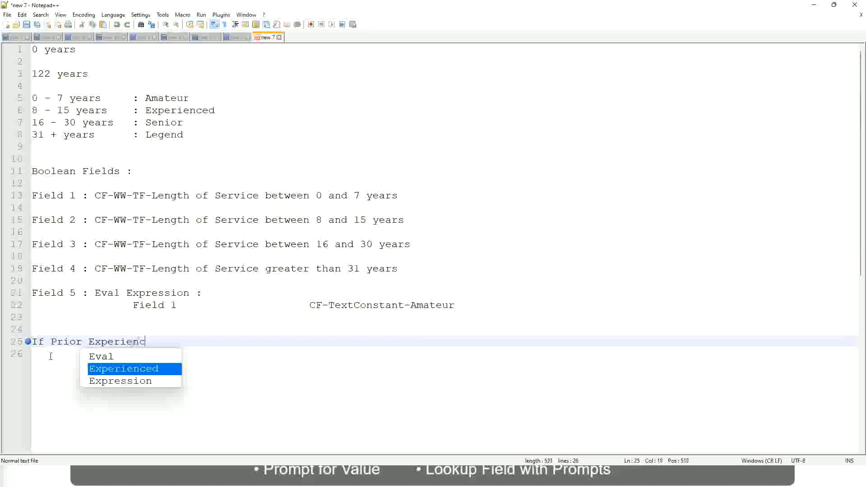
{"action": "key", "text": "BackSpace"}
{"action": "key", "text": "BackSpace"}
{"action": "key", "text": "BackSpace"}
{"action": "key", "text": "BackSpace"}
{"action": "key", "text": "BackSpace"}
{"action": "key", "text": "BackSpace"}
{"action": "key", "text": "BackSpace"}
{"action": "key", "text": "BackSpace"}
{"action": "key", "text": "BackSpace"}
{"action": "key", "text": "BackSpace"}
{"action": "key", "text": "BackSpace"}
{"action": "key", "text": "BackSpace"}
{"action": "key", "text": "BackSpace"}
{"action": "key", "text": "BackSpace"}
{"action": "key", "text": "BackSpace"}
{"action": "key", "text": "BackSpace"}
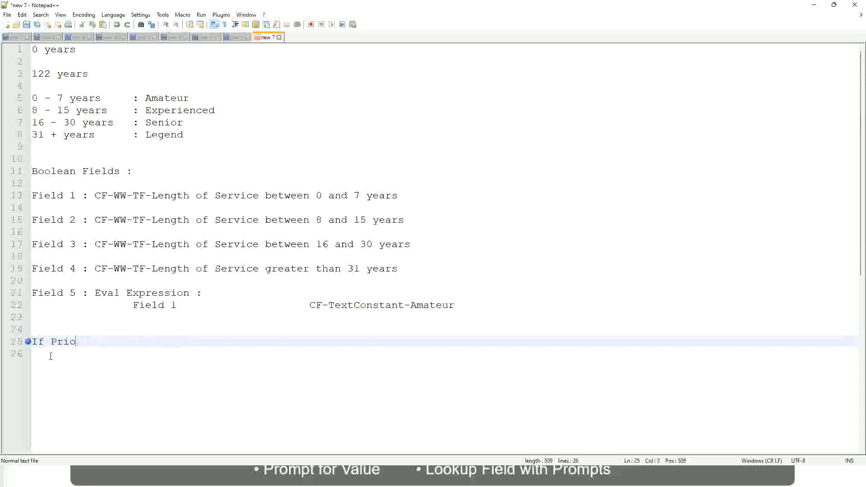
{"action": "type", "text": "Job "}
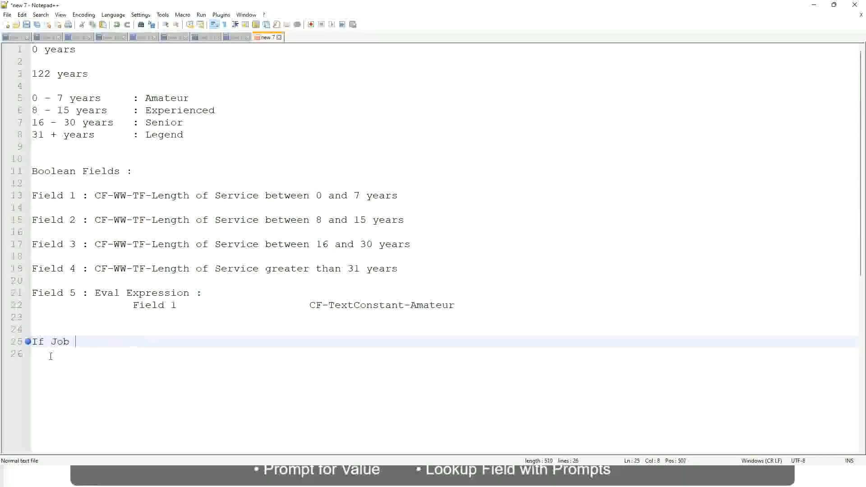
{"action": "type", "text": "Profile is "}
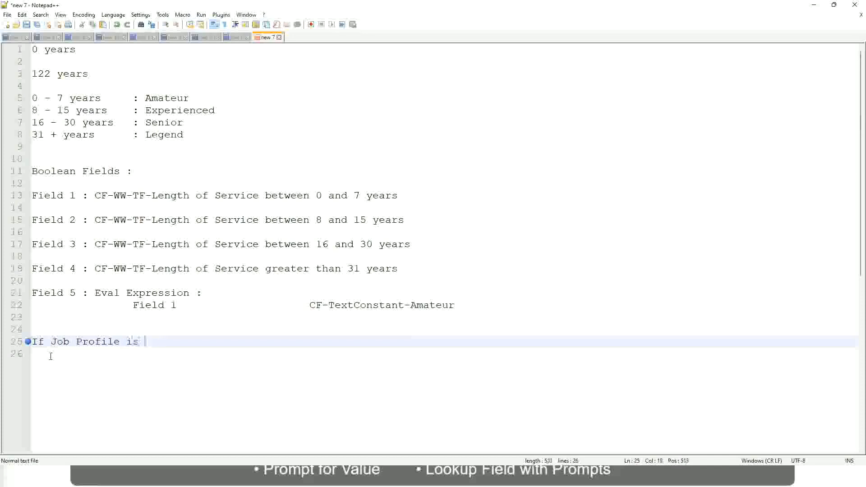
{"action": "type", "text": ": Manage"}
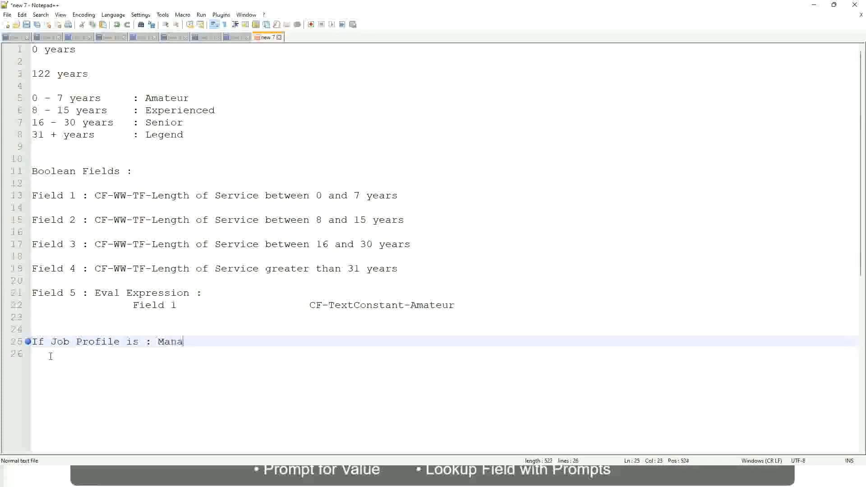
{"action": "key", "text": "BackSpace"}
{"action": "key", "text": "BackSpace"}
{"action": "key", "text": "BackSpace"}
{"action": "key", "text": "BackSpace"}
{"action": "key", "text": "BackSpace"}
{"action": "key", "text": "BackSpace"}
{"action": "key", "text": "BackSpace"}
{"action": "key", "text": "BackSpace"}
{"action": "key", "text": "BackSpace"}
{"action": "key", "text": "BackSpace"}
{"action": "key", "text": "BackSpace"}
{"action": "key", "text": "BackSpace"}
{"action": "key", "text": "BackSpace"}
{"action": "key", "text": "BackSpace"}
{"action": "key", "text": "BackSpace"}
{"action": "key", "text": "BackSpace"}
{"action": "key", "text": "BackSpace"}
{"action": "key", "text": "BackSpace"}
{"action": "key", "text": "BackSpace"}
{"action": "key", "text": "BackSpace"}
{"action": "key", "text": "BackSpace"}
Continue the condition so that it reads "If Management Level is Manager or Above".
{"action": "type", "text": "Manage"}
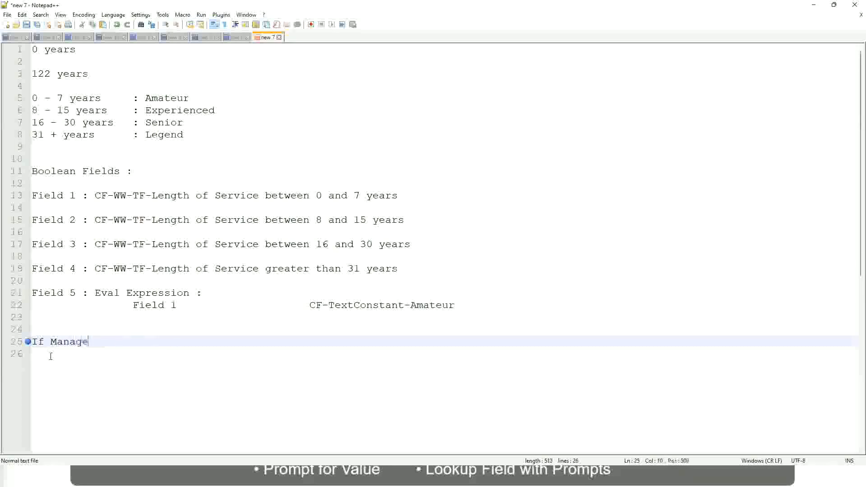
{"action": "type", "text": "ment Level is Manager "}
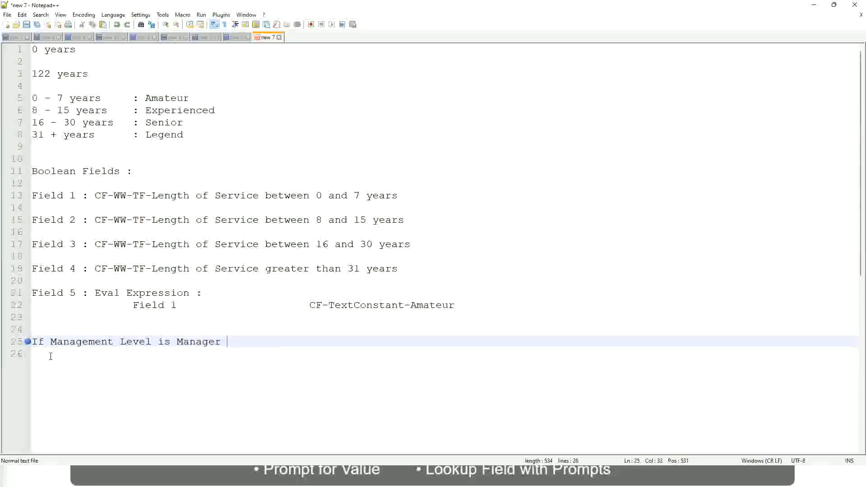
{"action": "type", "text": "or Above"}
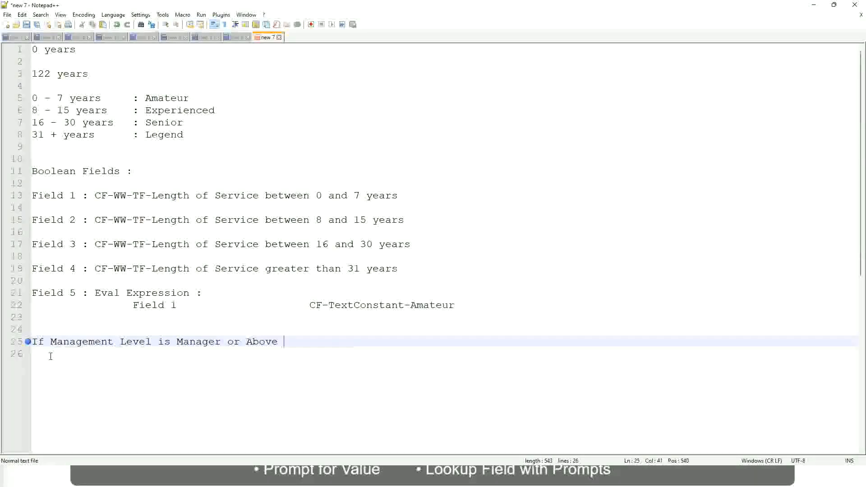
Add the result "Proposed Allowance Plan : Car Allowance" well spaced after the Manager or Above condition.
{"action": "key", "text": "Tab"}
{"action": "key", "text": "Tab"}
{"action": "key", "text": "Tab"}
{"action": "key", "text": "Tab"}
{"action": "key", "text": "Tab"}
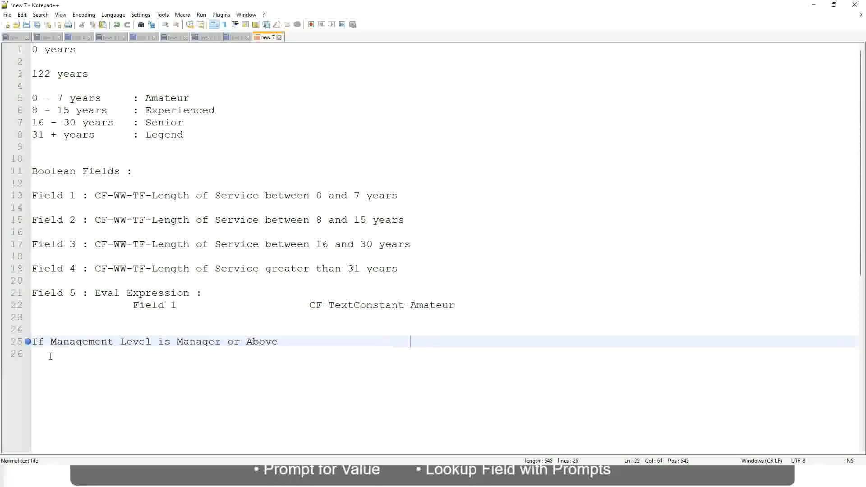
{"action": "type", "text": "Proposed"}
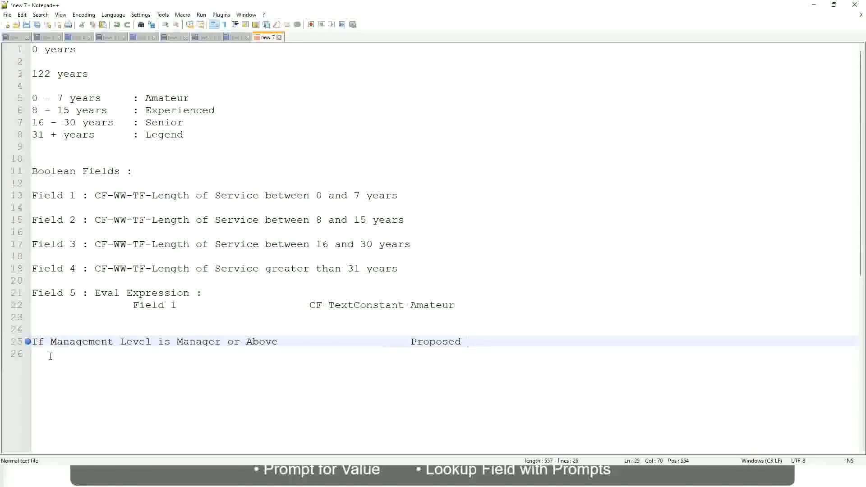
{"action": "type", "text": "Allowance Plan"}
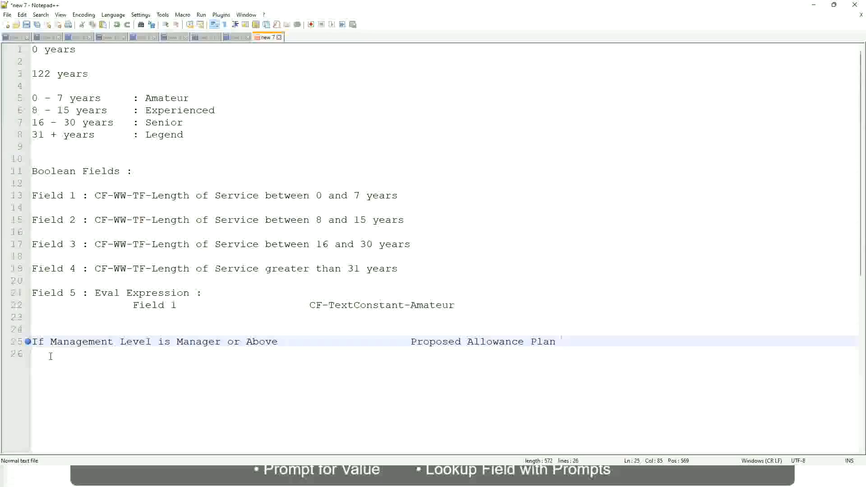
{"action": "type", "text": ": "}
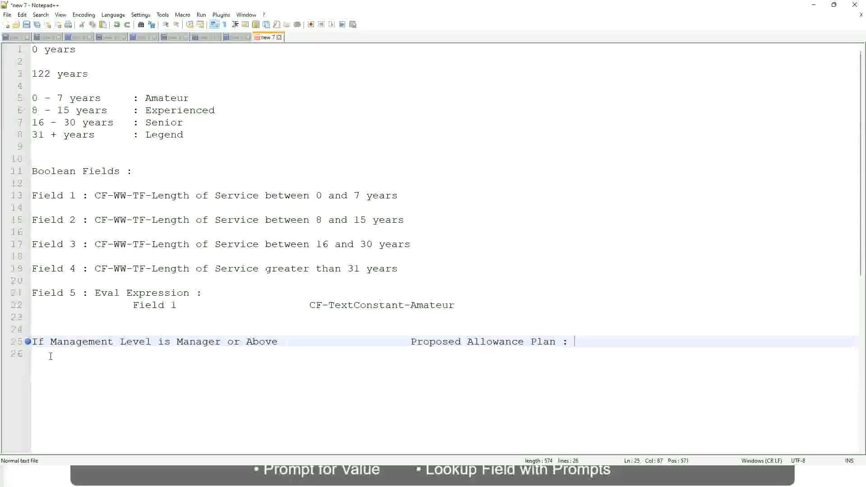
{"action": "type", "text": "Car Allowance"}
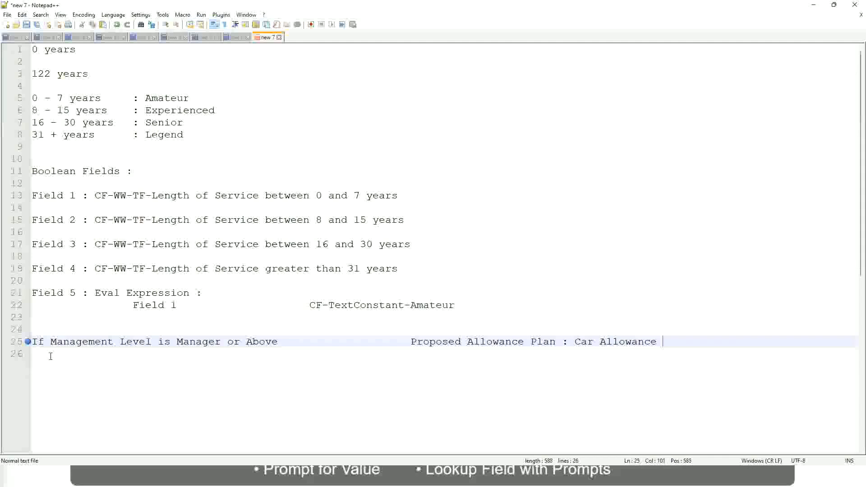
Start a second rule line reading "If Management Level is" directly below the Manager or Above rule.
{"action": "key", "text": "Return"}
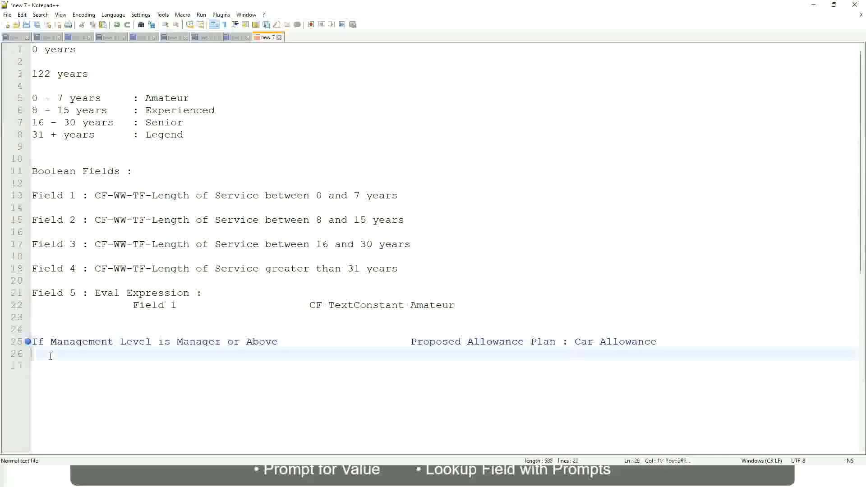
{"action": "type", "text": "If Management Level is"}
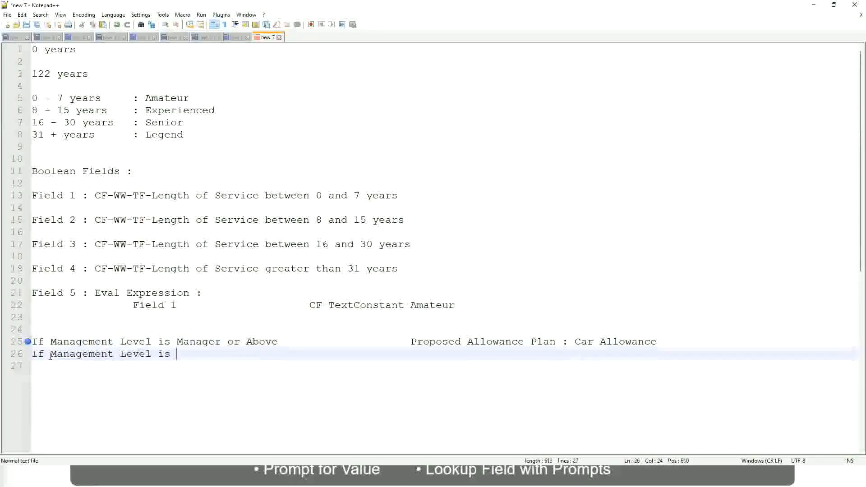
Remove "or Above" from the first rule's condition so that it reads "If Management Level is Manager".
{"action": "key", "text": "Up"}
{"action": "key", "text": "Right"}
{"action": "key", "text": "Right"}
{"action": "key", "text": "Right"}
{"action": "key", "text": "Right"}
{"action": "key", "text": "Right"}
{"action": "key", "text": "Right"}
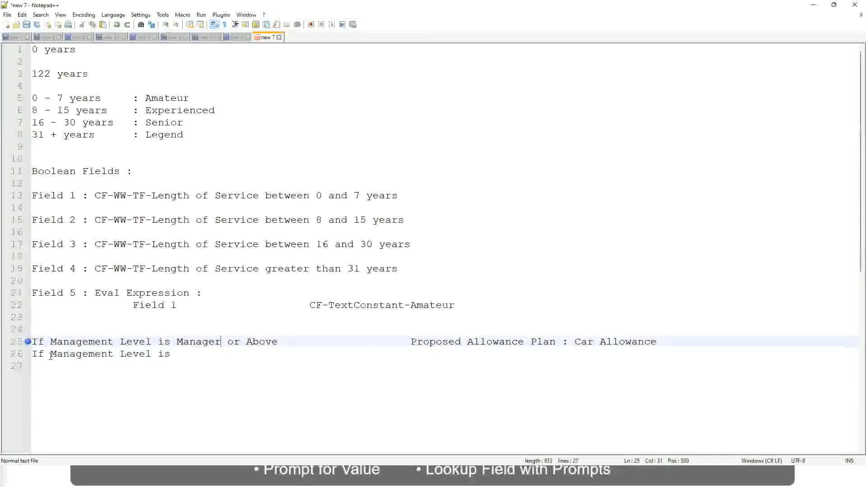
{"action": "key", "text": "shift+Right"}
{"action": "key", "text": "shift+Right"}
{"action": "key", "text": "shift+Right"}
{"action": "key", "text": "shift+Right"}
{"action": "key", "text": "shift+Right"}
{"action": "key", "text": "shift+Right"}
{"action": "key", "text": "shift+Right"}
{"action": "key", "text": "shift+Right"}
{"action": "key", "text": "shift+Right"}
{"action": "key", "text": "Delete"}
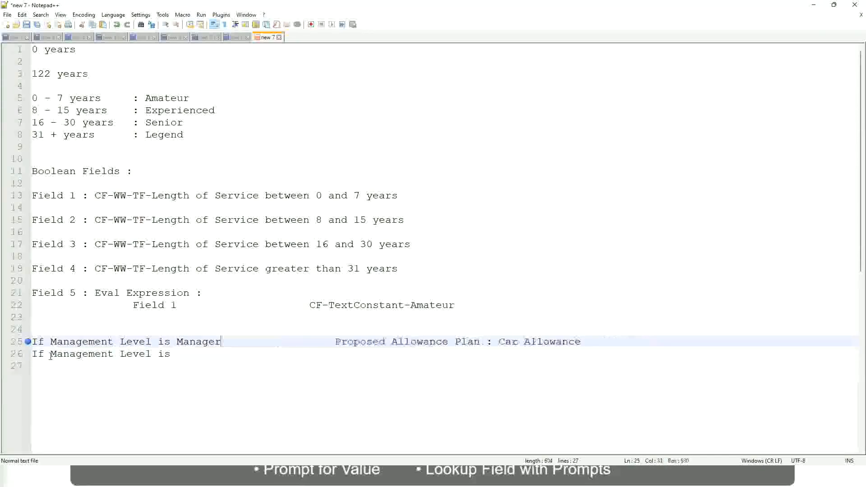
Complete the second rule with the level "Director" and the result "Executive Allowance", aligned with the result above, and open a new line.
{"action": "key", "text": "Down"}
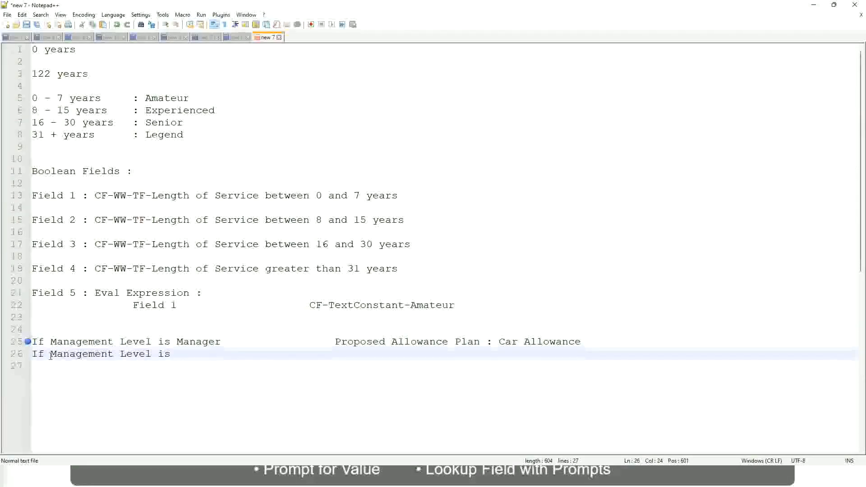
{"action": "type", "text": "Director"}
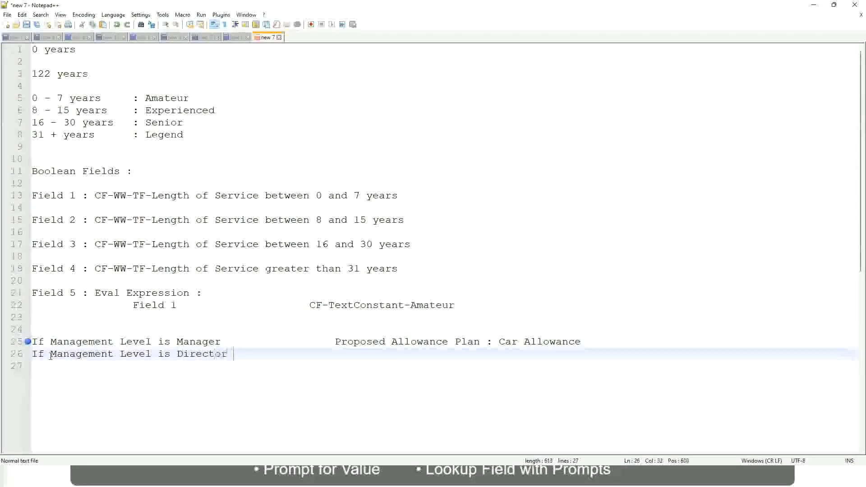
{"action": "key", "text": "Tab"}
{"action": "key", "text": "Tab"}
{"action": "key", "text": "Tab"}
{"action": "key", "text": "Tab"}
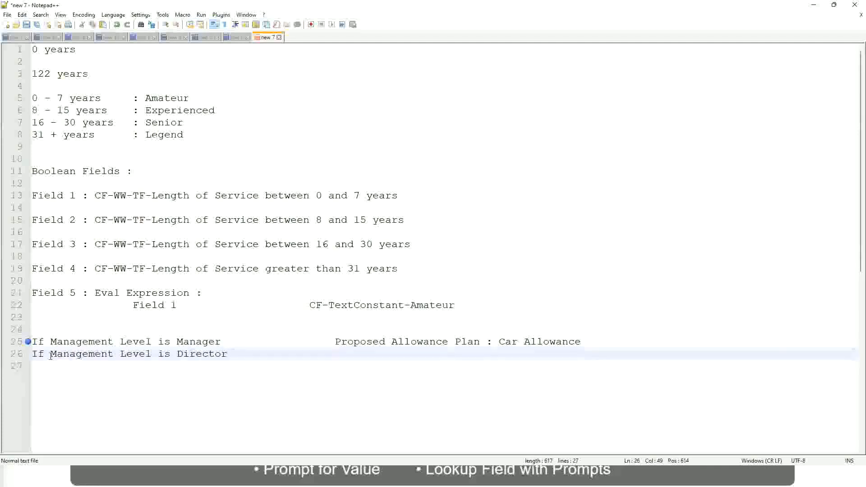
{"action": "type", "text": "Executive Allo"}
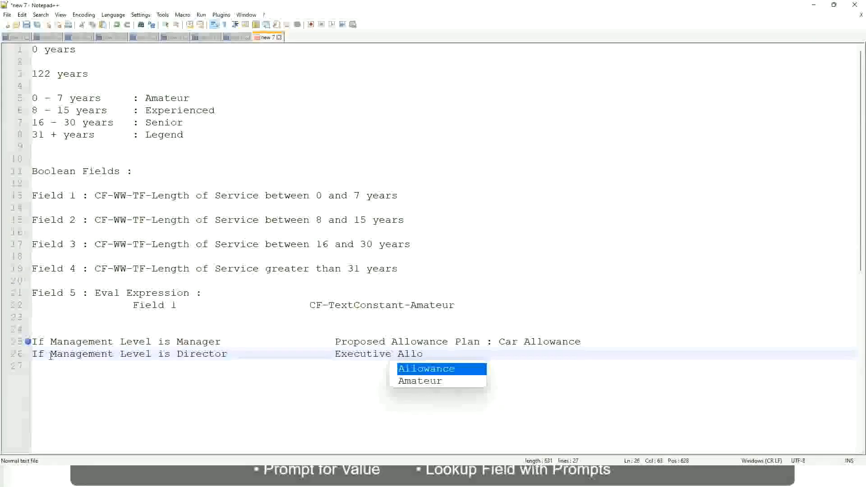
{"action": "key", "text": "Return"}
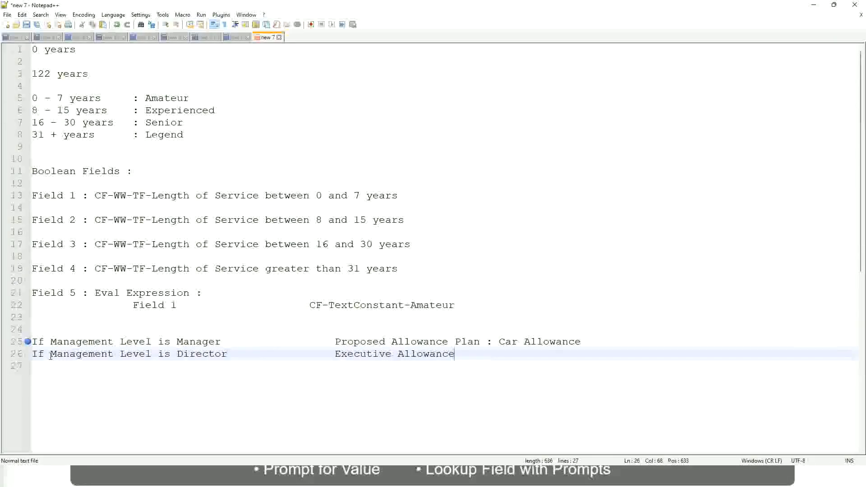
{"action": "key", "text": "Return"}
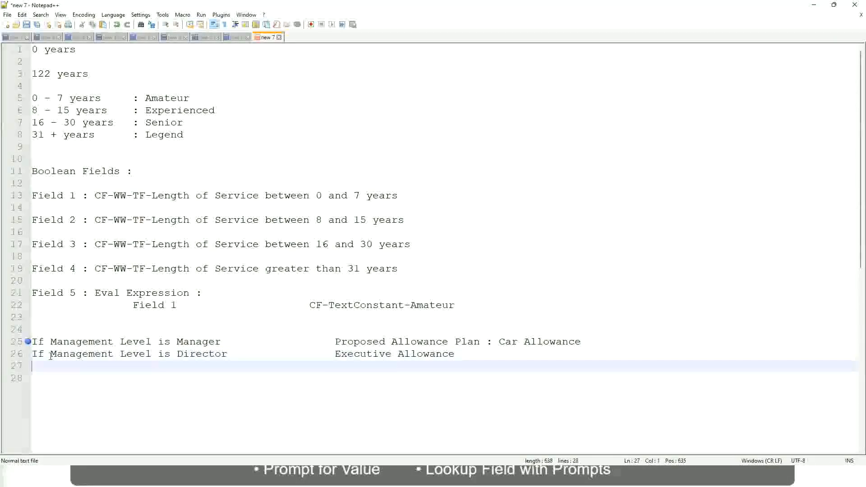
Begin a third rule line with the condition text "If Management Level is".
{"action": "type", "text": "If Management"}
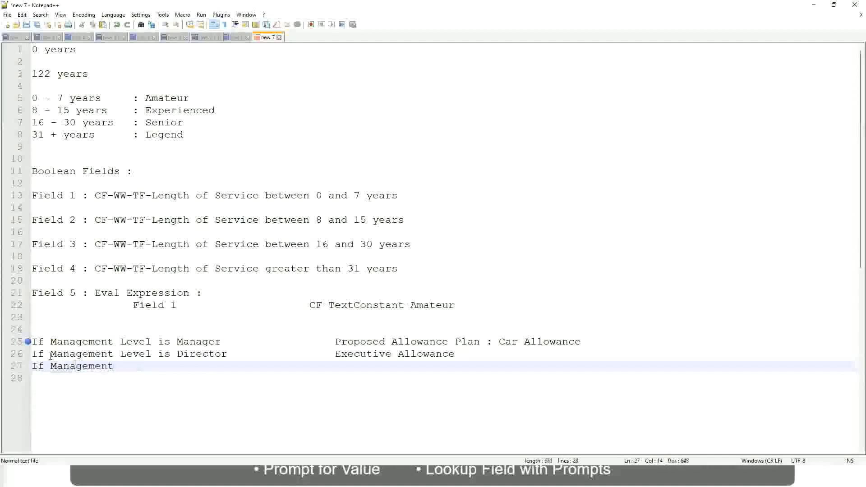
{"action": "type", "text": " Level is"}
{"action": "key", "text": "BackSpace"}
{"action": "key", "text": "BackSpace"}
{"action": "key", "text": "BackSpace"}
{"action": "type", "text": "le"}
{"action": "key", "text": "BackSpace"}
{"action": "key", "text": "BackSpace"}
{"action": "type", "text": "Le"}
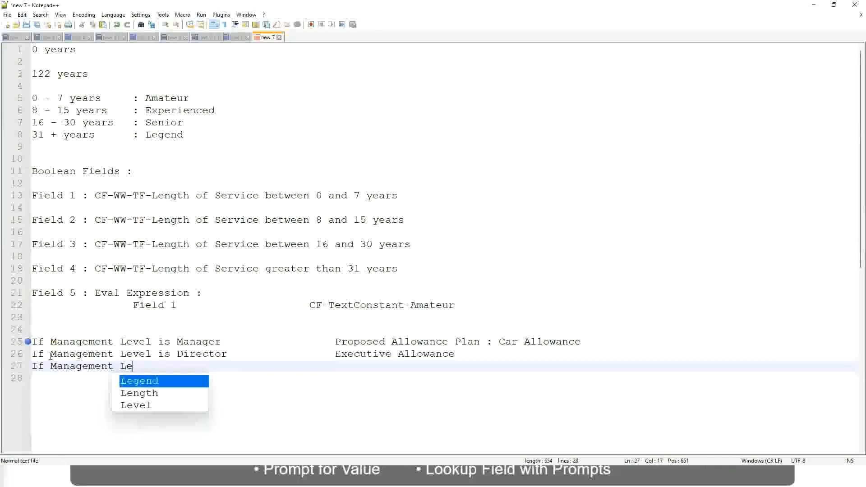
{"action": "key", "text": "Down"}
{"action": "key", "text": "Down"}
{"action": "key", "text": "Return"}
{"action": "type", "text": "is "}
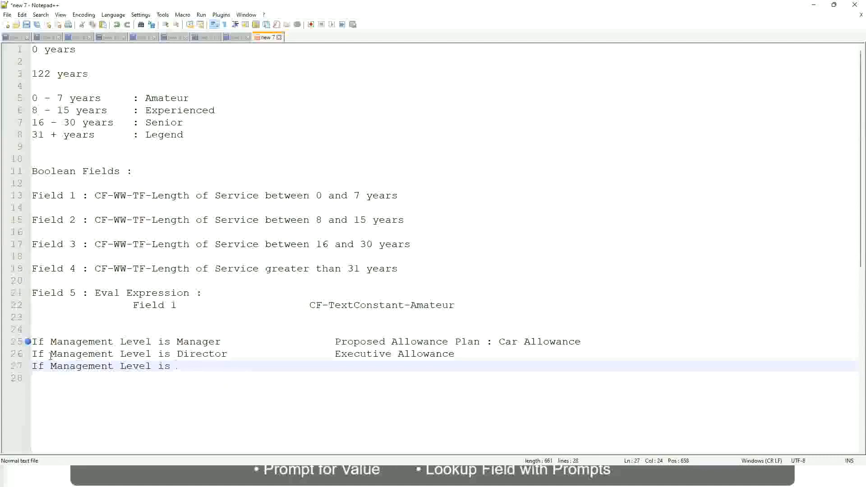
{"action": "type", "text": "CEO"}
Complete the third rule with the level "CEO" and the result "CEO Allowance", aligned with the results above.
{"action": "key", "text": "Tab"}
{"action": "key", "text": "Tab"}
{"action": "key", "text": "Tab"}
{"action": "key", "text": "Tab"}
{"action": "type", "text": "CEO Allowance"}
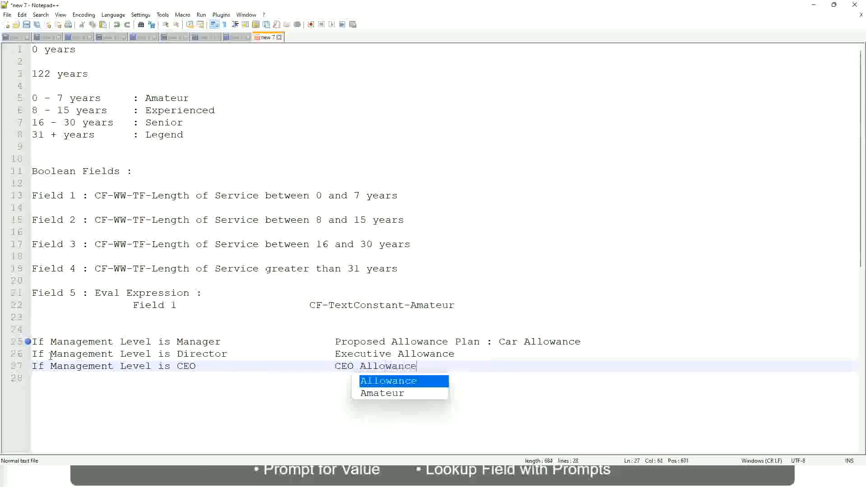
{"action": "key", "text": "Escape"}
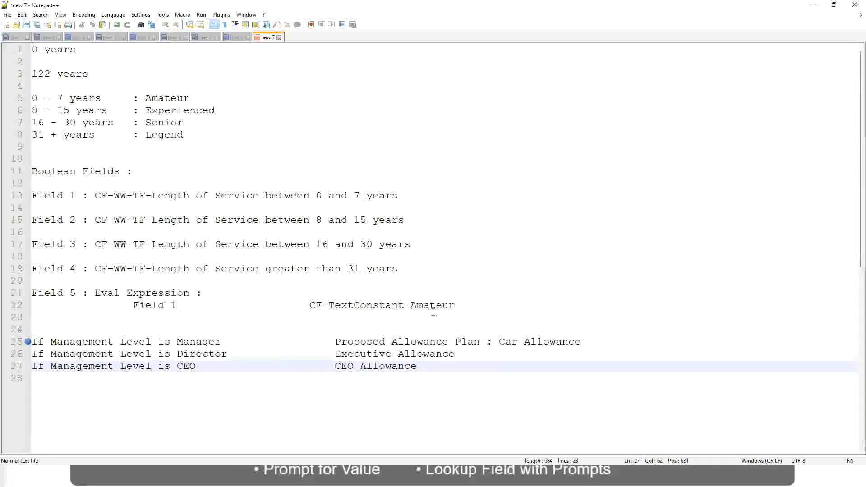
{"action": "left_click", "coordinate": [499, 341]}
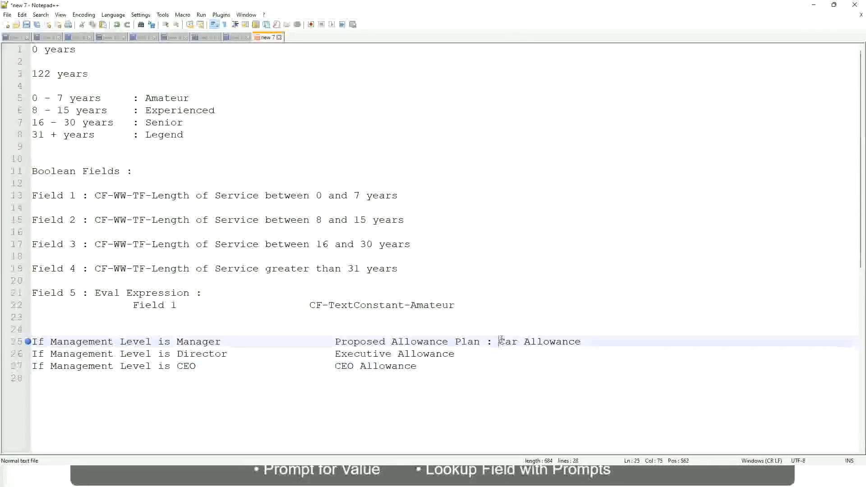
{"action": "left_click_drag", "start_coordinate": [499, 341], "coordinate": [583, 339]}
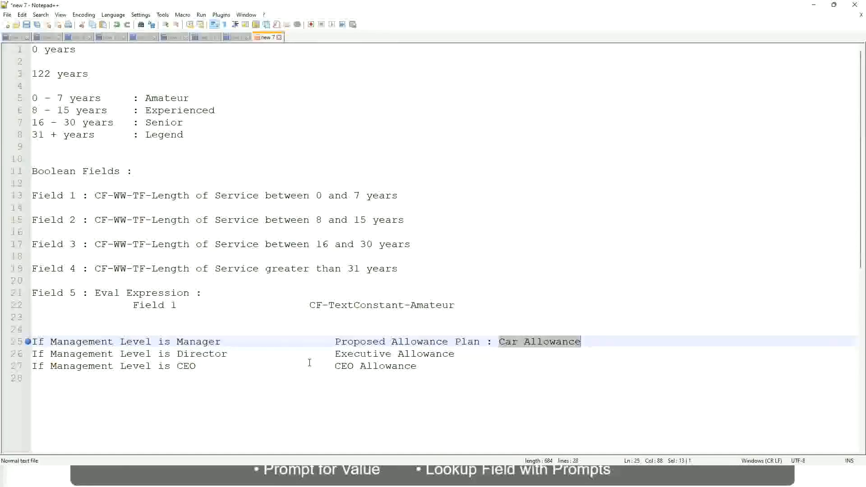
{"action": "left_click", "coordinate": [403, 342]}
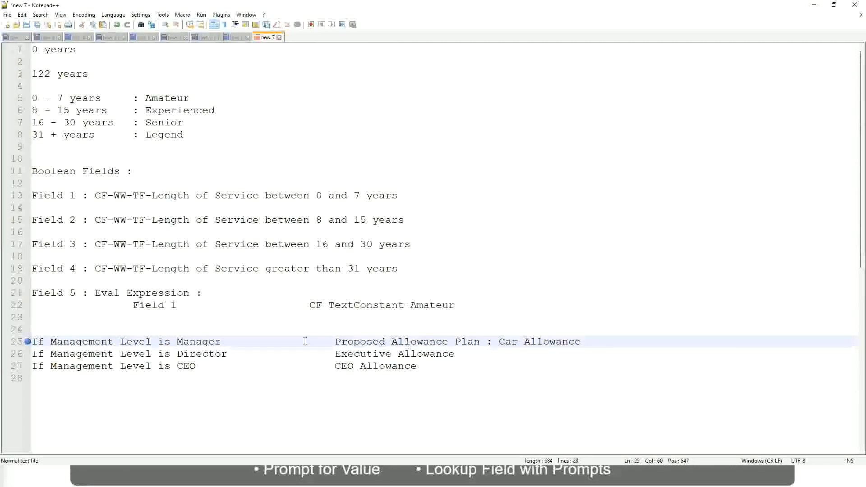
{"action": "left_click", "coordinate": [103, 341]}
{"action": "left_click", "coordinate": [176, 341]}
Replace the Manager rule's whole result with "Name of the First Line Manager".
{"action": "left_click_drag", "start_coordinate": [335, 342], "coordinate": [594, 338]}
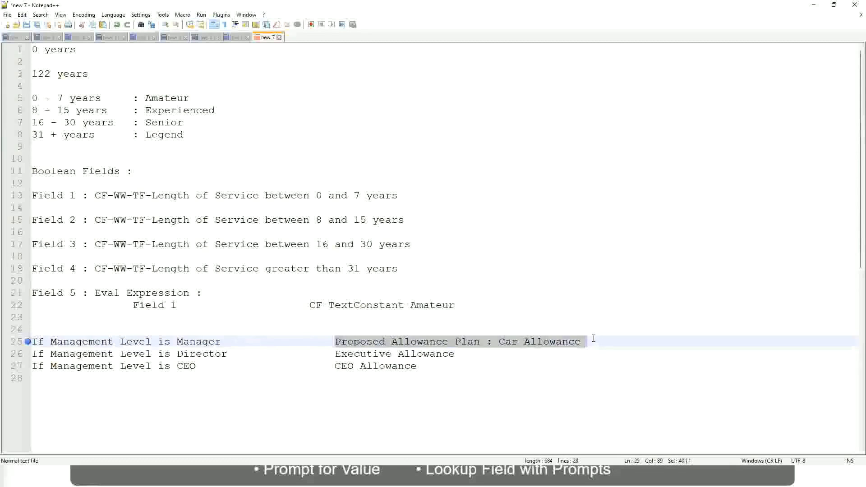
{"action": "type", "text": "Managers"}
{"action": "key", "text": "BackSpace"}
{"action": "key", "text": "BackSpace"}
{"action": "key", "text": "BackSpace"}
{"action": "key", "text": "BackSpace"}
{"action": "key", "text": "BackSpace"}
{"action": "key", "text": "BackSpace"}
{"action": "key", "text": "BackSpace"}
{"action": "key", "text": "BackSpace"}
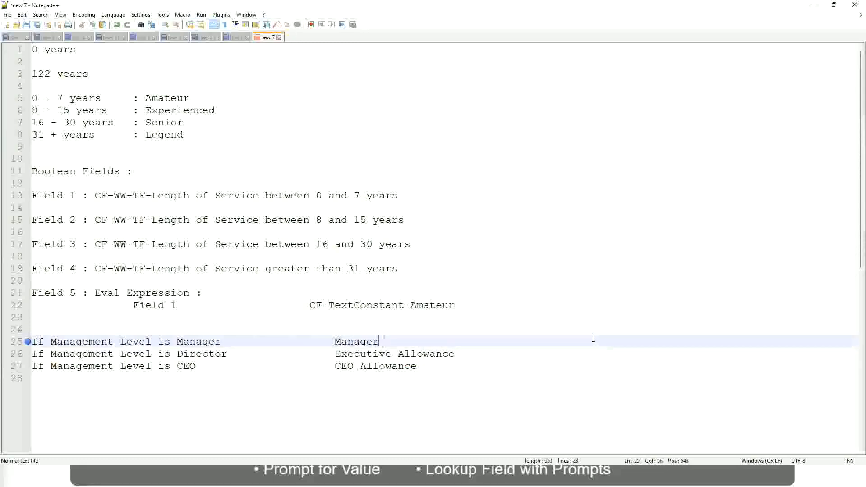
{"action": "type", "text": "Firs"}
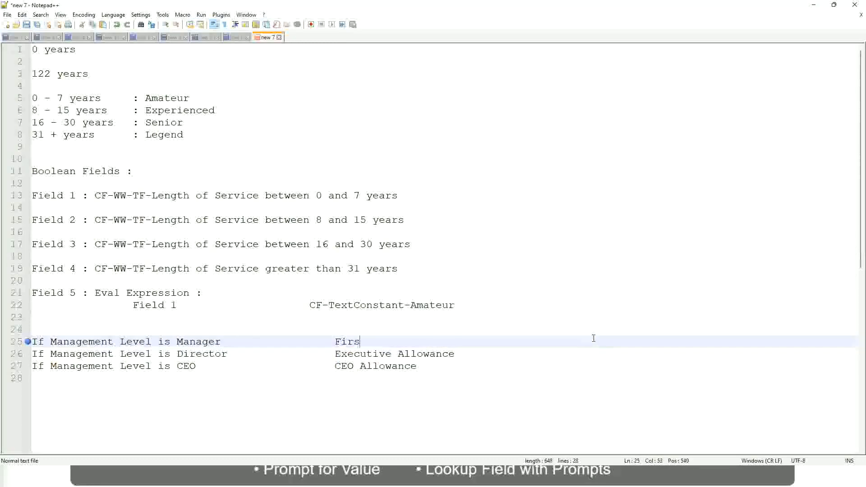
{"action": "type", "text": "t Line Manager"}
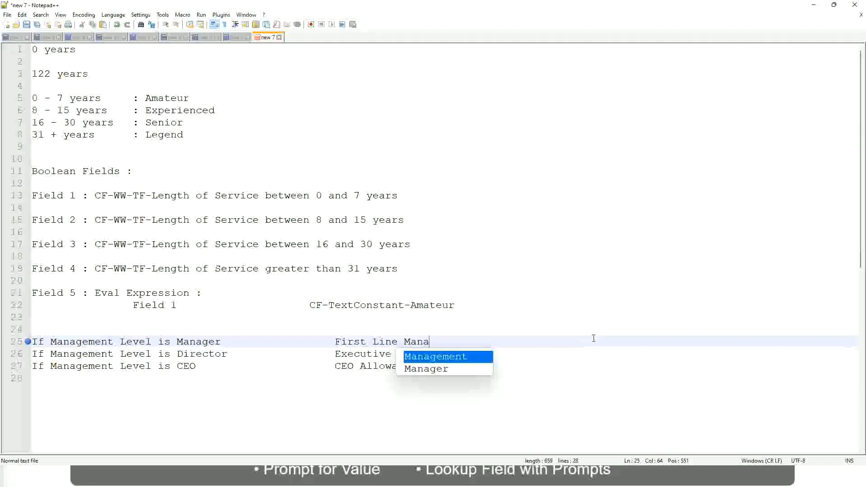
{"action": "key", "text": "Left"}
{"action": "key", "text": "Left"}
{"action": "key", "text": "Left"}
{"action": "key", "text": "Left"}
{"action": "key", "text": "Left"}
{"action": "key", "text": "Left"}
{"action": "key", "text": "Left"}
{"action": "key", "text": "Left"}
{"action": "key", "text": "Left"}
{"action": "key", "text": "Left"}
{"action": "key", "text": "Left"}
{"action": "key", "text": "Left"}
{"action": "key", "text": "Left"}
{"action": "key", "text": "Left"}
{"action": "key", "text": "Left"}
{"action": "key", "text": "Left"}
{"action": "key", "text": "Left"}
{"action": "key", "text": "Left"}
{"action": "key", "text": "Left"}
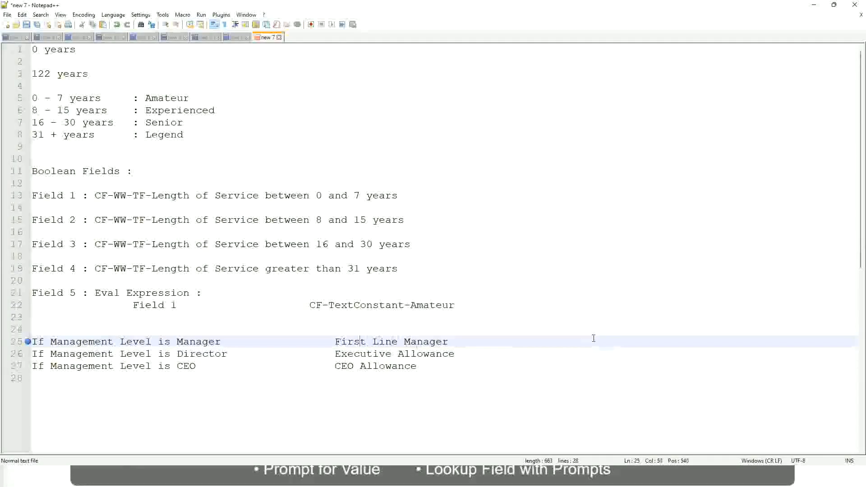
{"action": "type", "text": "Name of the"}
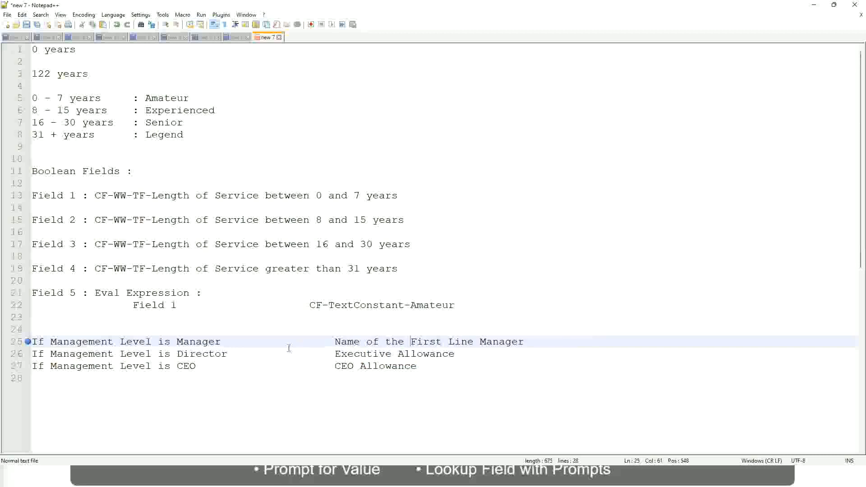
Replace the Director rule's result "Executive Allowance" with the opening words "Name of".
{"action": "left_click_drag", "start_coordinate": [334, 357], "coordinate": [456, 355]}
{"action": "type", "text": "Name "}
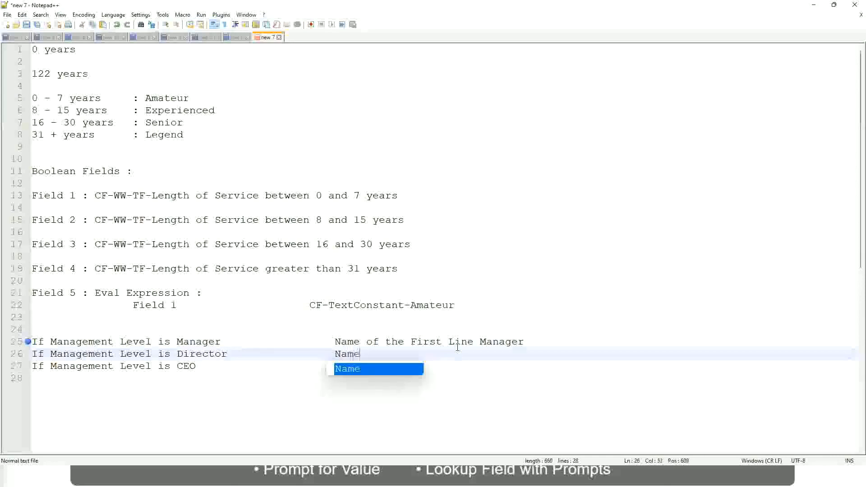
{"action": "type", "text": "of Firs"}
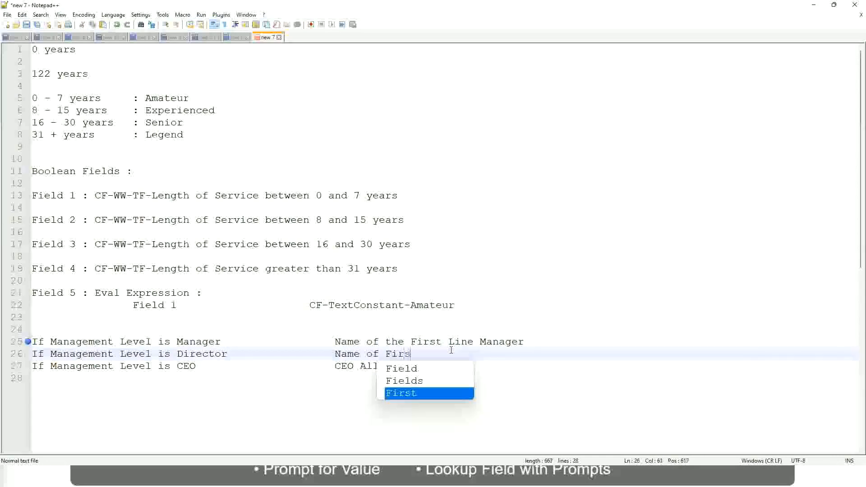
{"action": "key", "text": "Return"}
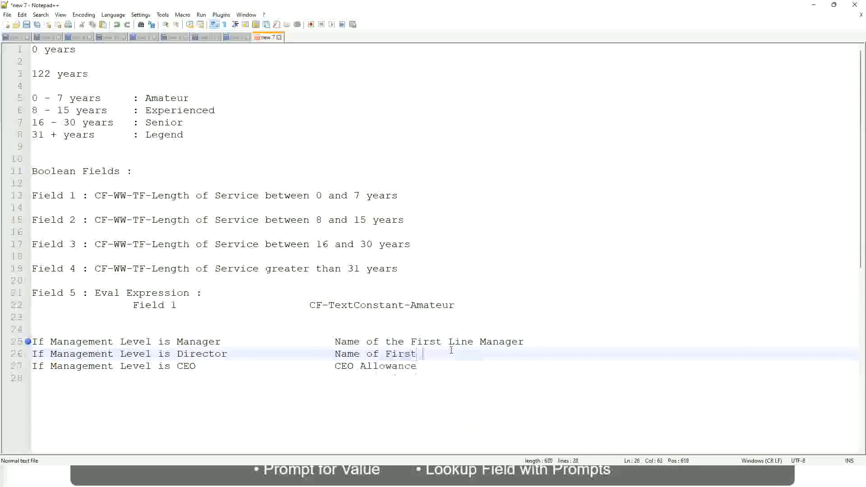
{"action": "key", "text": "BackSpace"}
{"action": "key", "text": "BackSpace"}
{"action": "key", "text": "BackSpace"}
{"action": "key", "text": "BackSpace"}
{"action": "key", "text": "BackSpace"}
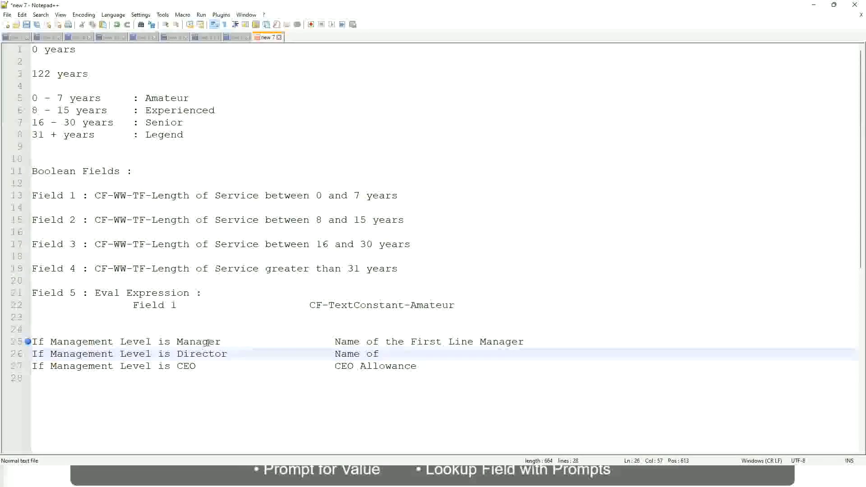
Change "First" to "Second" in the Manager rule's result and complete the Director rule's result as "Name of Manager".
{"action": "double_click", "coordinate": [424, 341]}
{"action": "type", "text": "Second"}
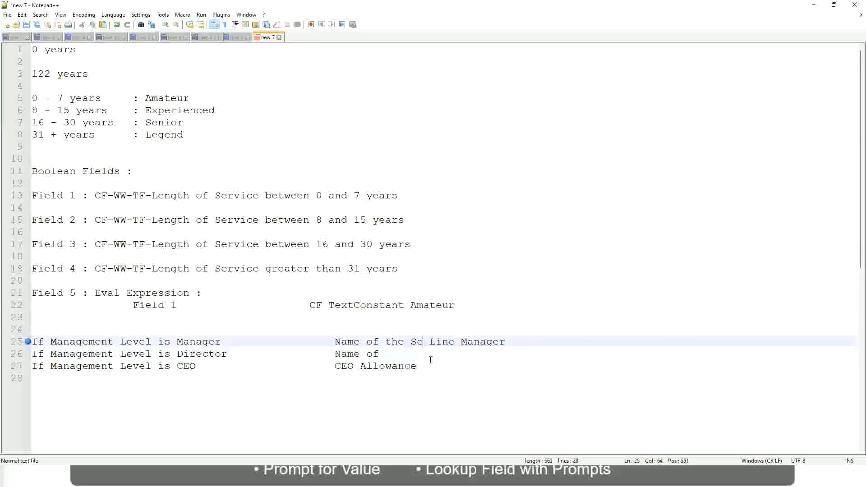
{"action": "key", "text": "BackSpace"}
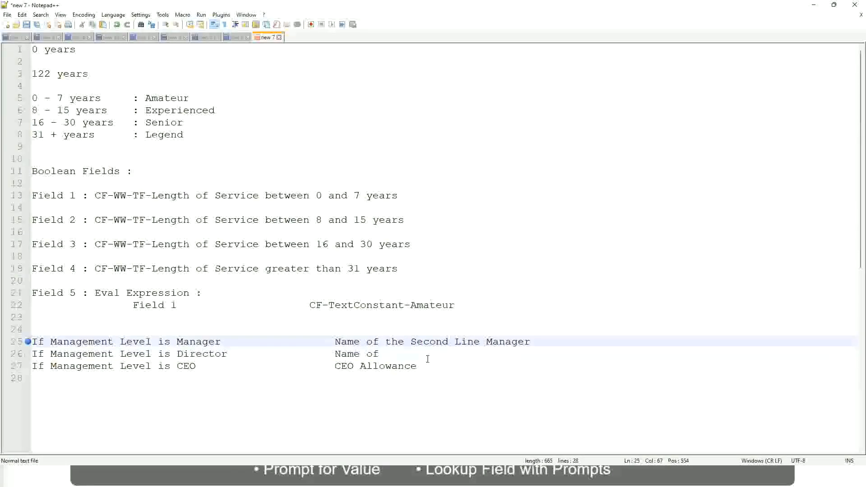
{"action": "left_click", "coordinate": [393, 354]}
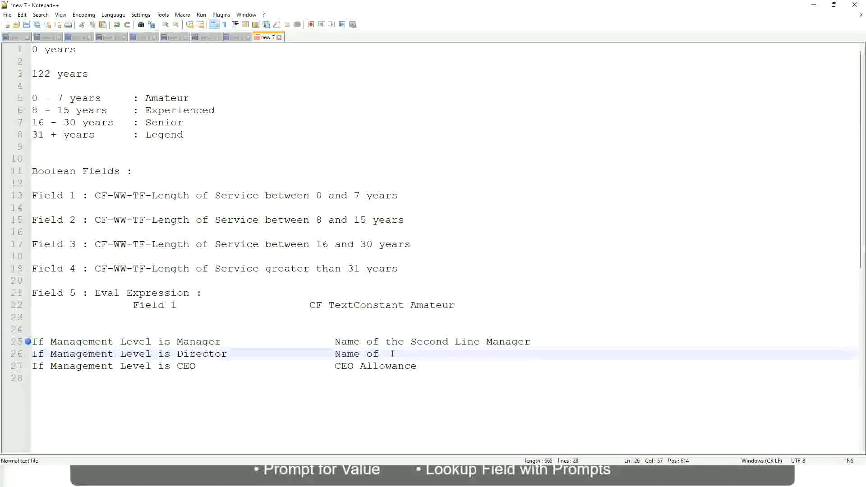
{"action": "type", "text": "Manager"}
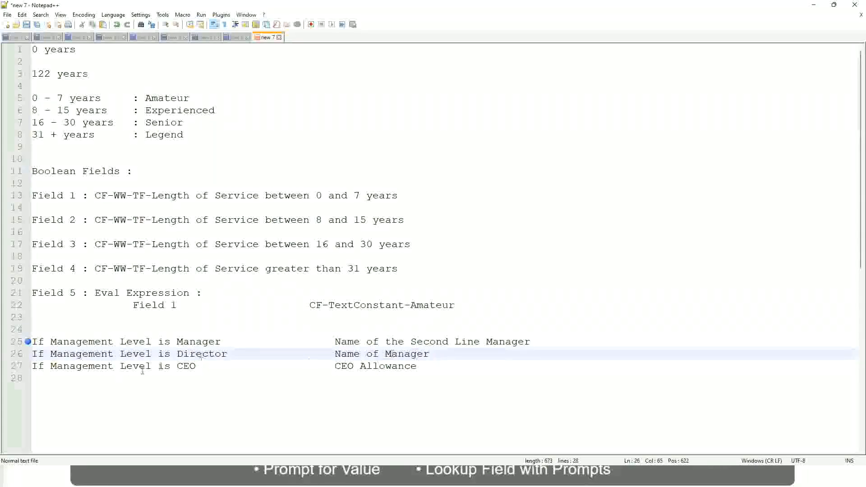
Replace the CEO rule's result with "name of CEO/Himself/Herself".
{"action": "left_click", "coordinate": [216, 366]}
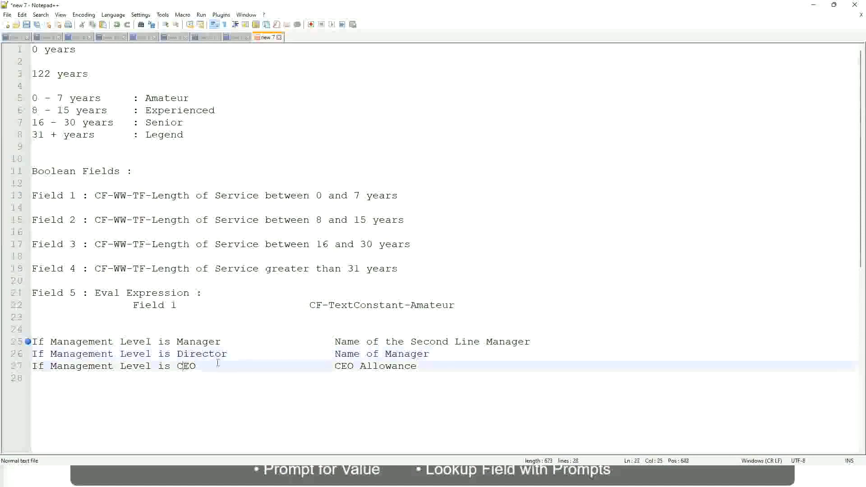
{"action": "left_click_drag", "start_coordinate": [335, 366], "coordinate": [429, 365]}
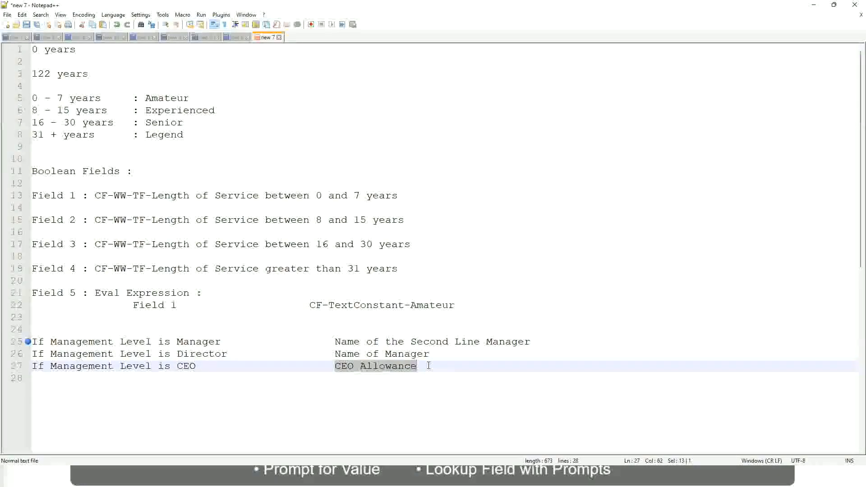
{"action": "type", "text": "name of CEO "}
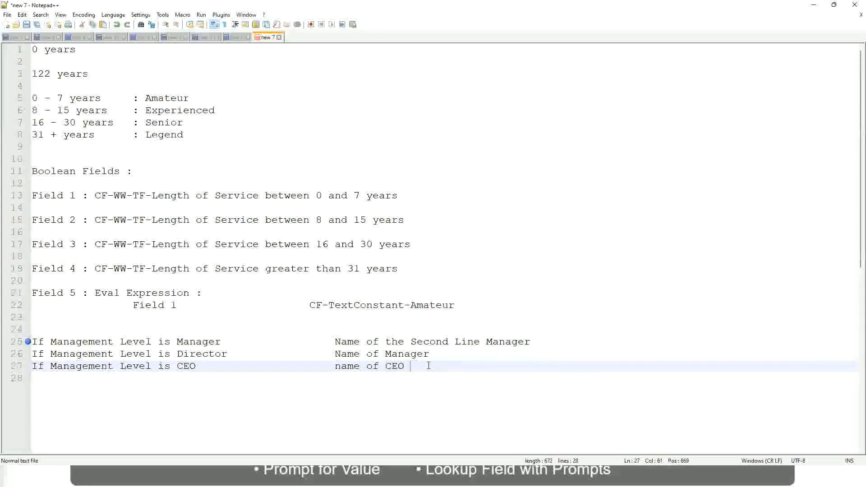
{"action": "type", "text": "/Himself/Herself"}
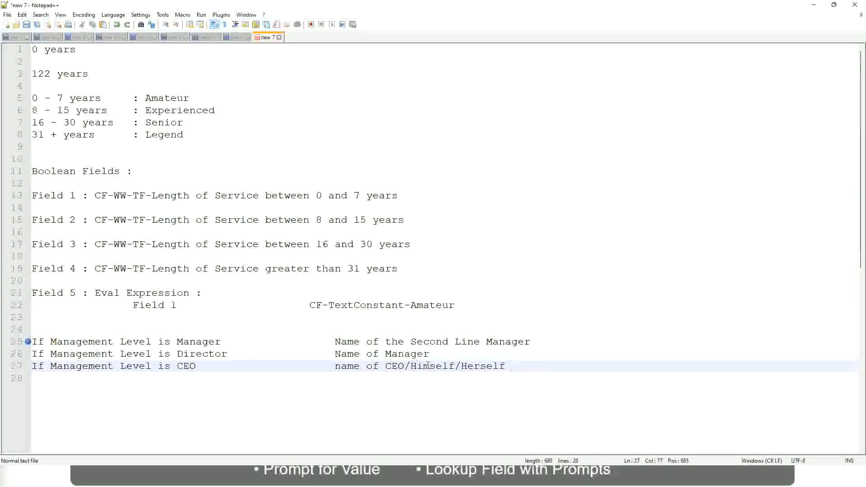
Review the Manager, Director and CEO conditional rules and the result each one returns.
{"action": "left_click", "coordinate": [310, 368]}
{"action": "left_click", "coordinate": [101, 343]}
{"action": "left_click", "coordinate": [132, 343]}
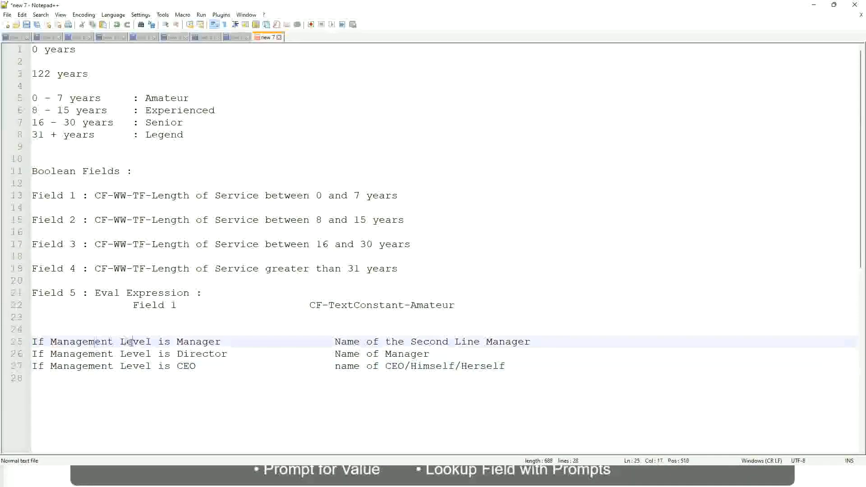
{"action": "left_click", "coordinate": [202, 343]}
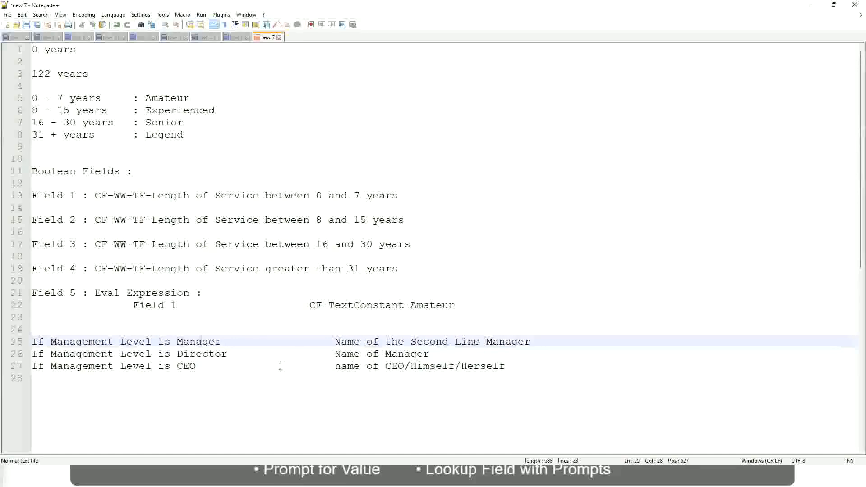
{"action": "left_click", "coordinate": [102, 355]}
{"action": "left_click", "coordinate": [213, 354]}
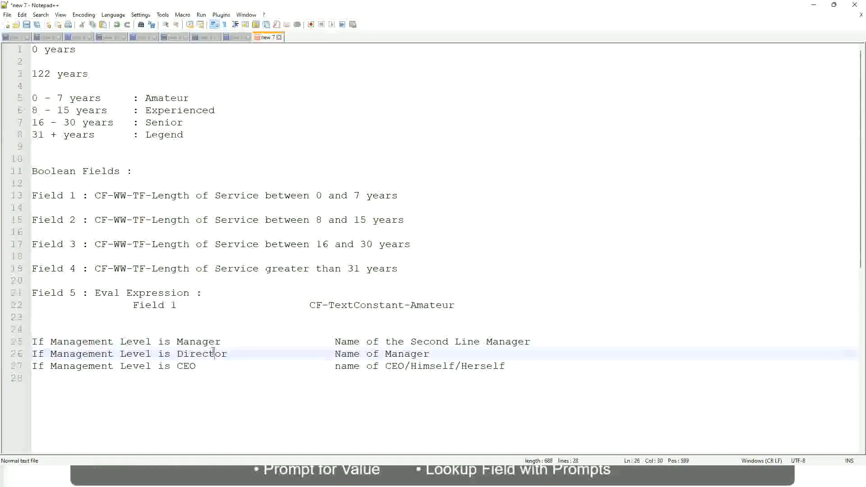
{"action": "left_click", "coordinate": [430, 354]}
{"action": "left_click", "coordinate": [195, 355]}
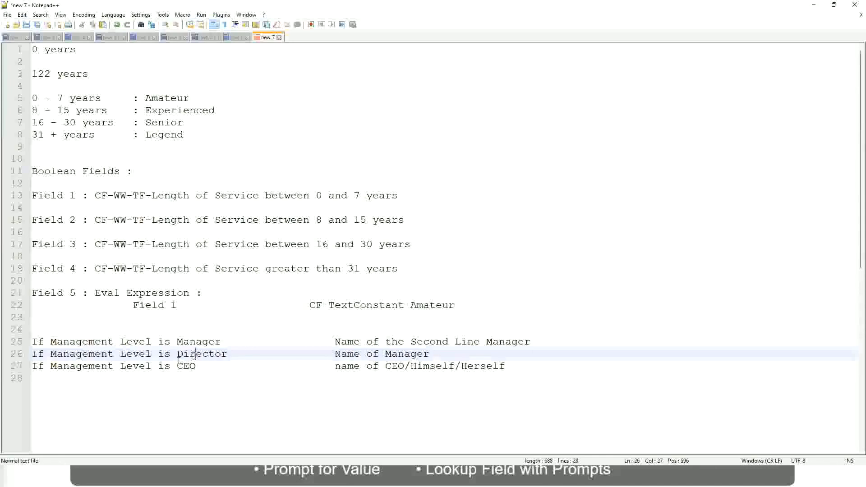
{"action": "left_click", "coordinate": [188, 367]}
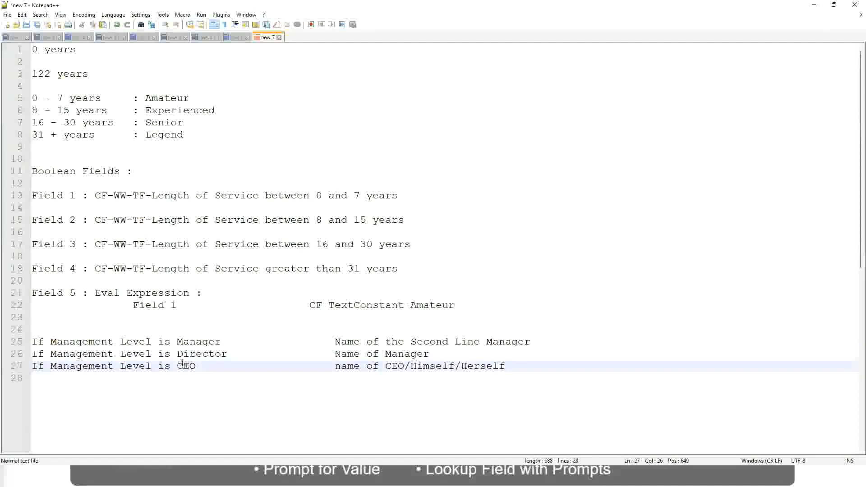
{"action": "left_click", "coordinate": [405, 367]}
{"action": "left_click", "coordinate": [509, 366]}
{"action": "left_click_drag", "start_coordinate": [519, 365], "coordinate": [13, 343]}
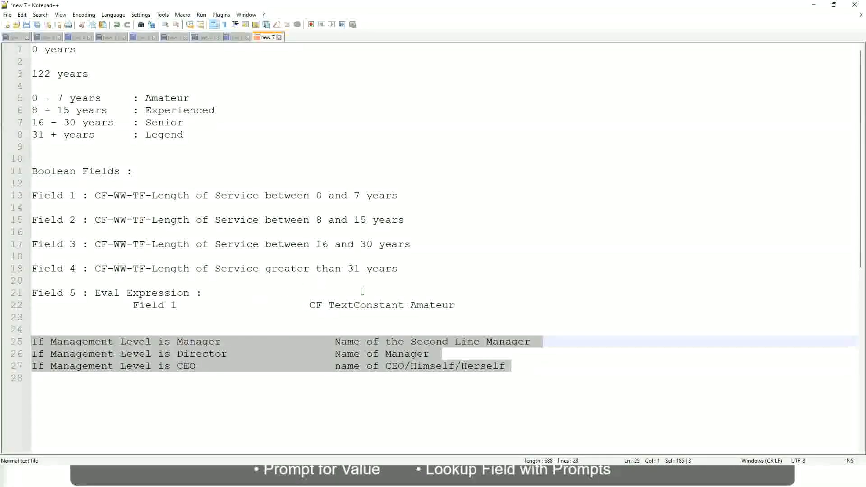
Examine the Manager rule's result text and its link to the management level condition.
{"action": "left_click", "coordinate": [366, 341]}
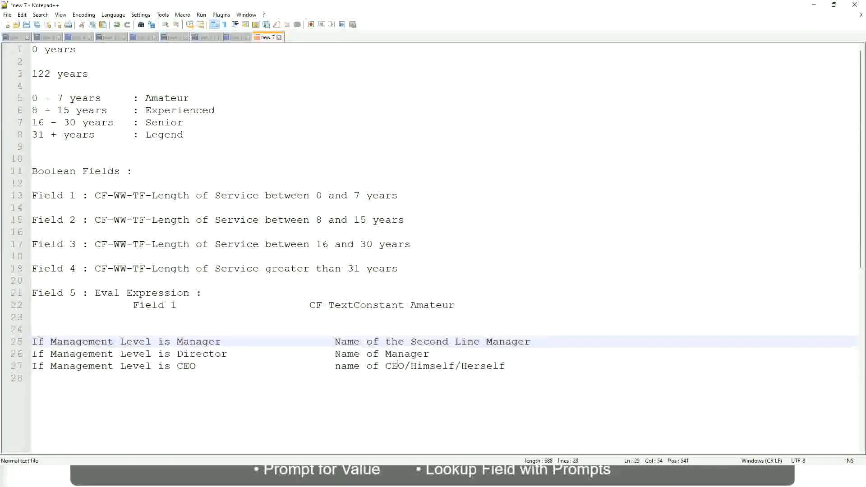
{"action": "left_click", "coordinate": [334, 341]}
{"action": "left_click_drag", "start_coordinate": [334, 341], "coordinate": [531, 341]}
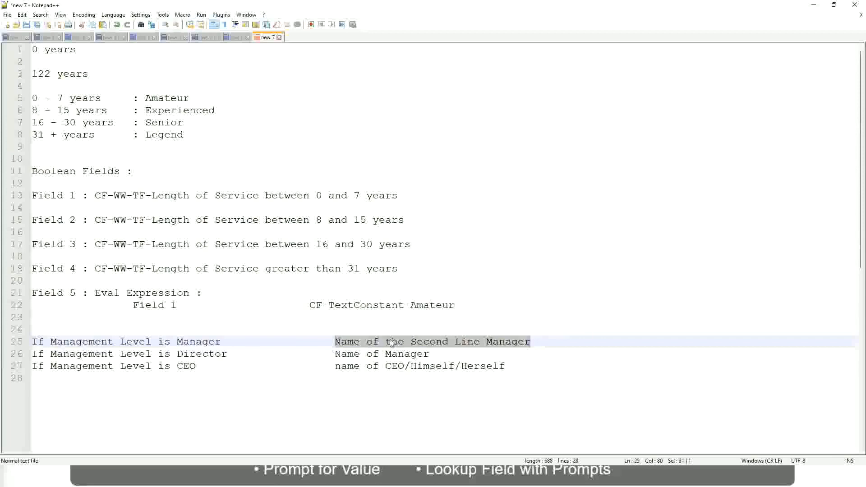
{"action": "left_click", "coordinate": [405, 345]}
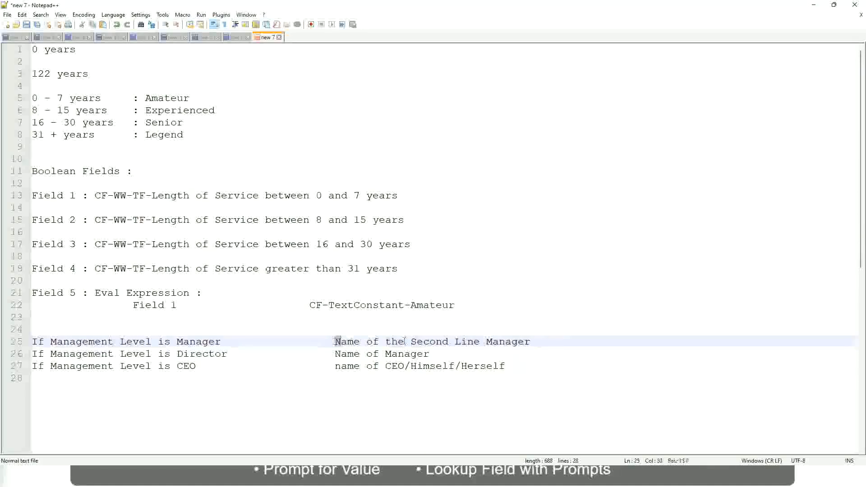
{"action": "left_click_drag", "start_coordinate": [335, 341], "coordinate": [532, 341]}
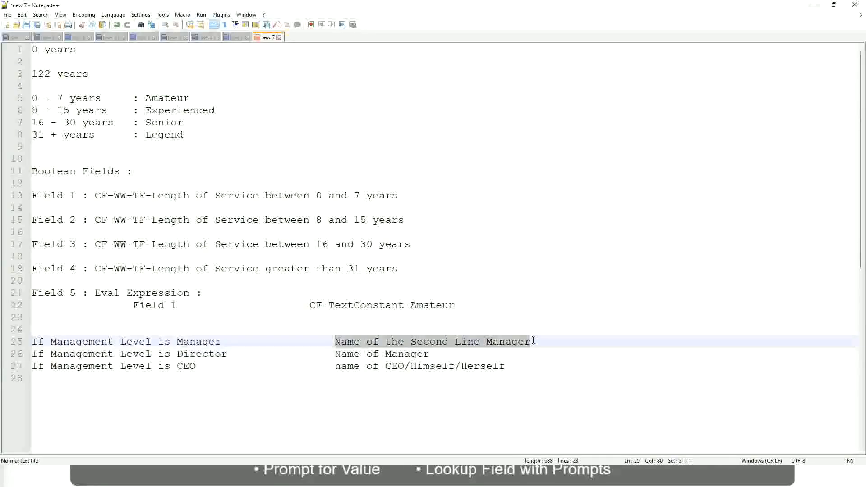
{"action": "left_click", "coordinate": [444, 344]}
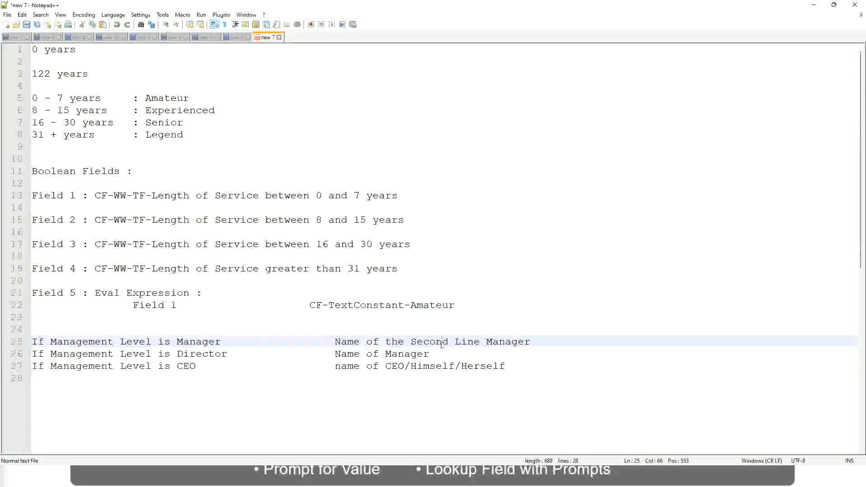
{"action": "left_click", "coordinate": [225, 342]}
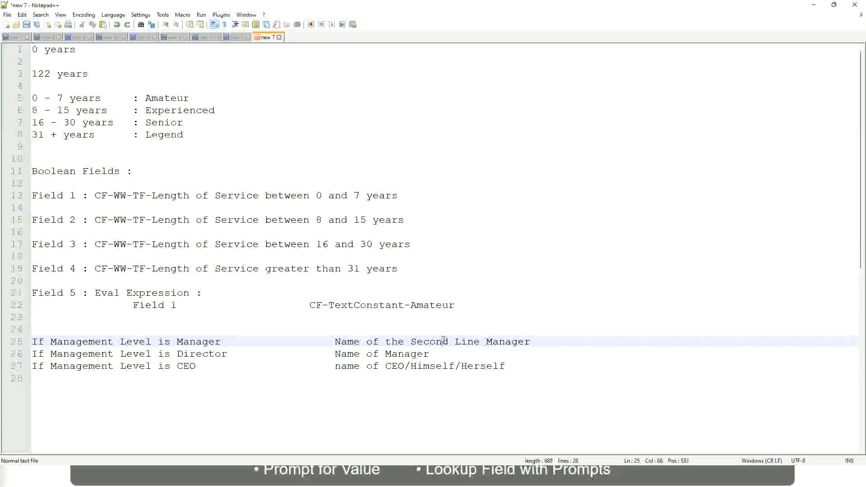
{"action": "left_click_drag", "start_coordinate": [473, 342], "coordinate": [480, 341]}
{"action": "left_click", "coordinate": [543, 339]}
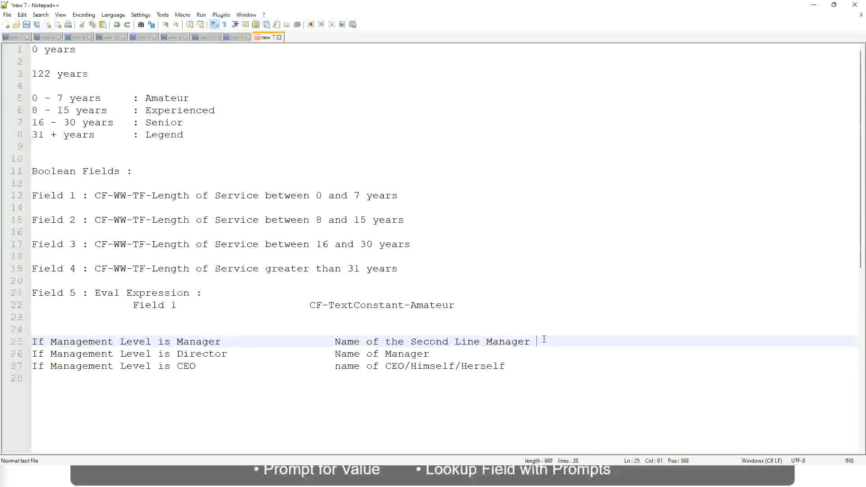
{"action": "left_click", "coordinate": [511, 338]}
Compare the four experience band labels in the service-year list with the results of the management level rules.
{"action": "double_click", "coordinate": [167, 98]}
{"action": "double_click", "coordinate": [169, 111]}
{"action": "double_click", "coordinate": [166, 122]}
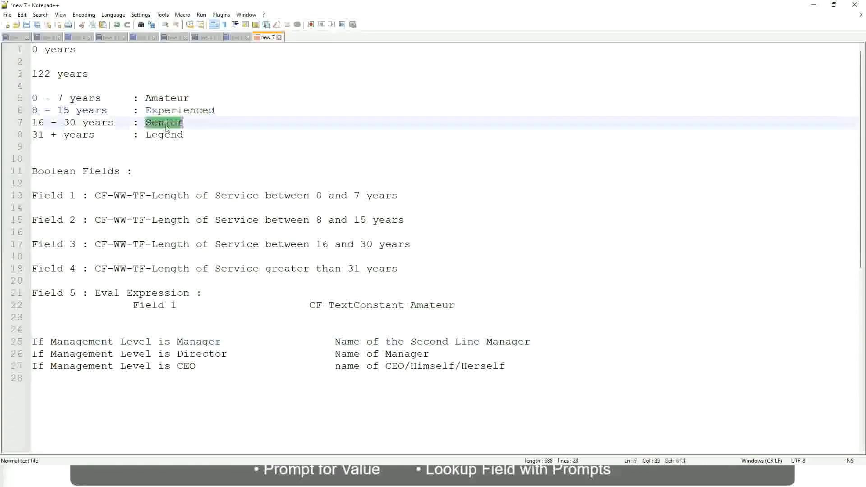
{"action": "double_click", "coordinate": [168, 134]}
{"action": "left_click", "coordinate": [197, 131]}
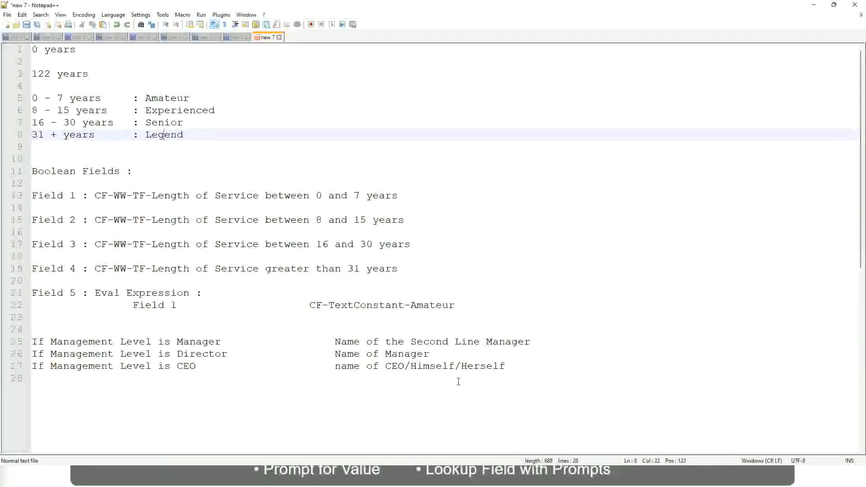
{"action": "left_click", "coordinate": [444, 367]}
{"action": "left_click", "coordinate": [424, 366]}
{"action": "left_click", "coordinate": [407, 352]}
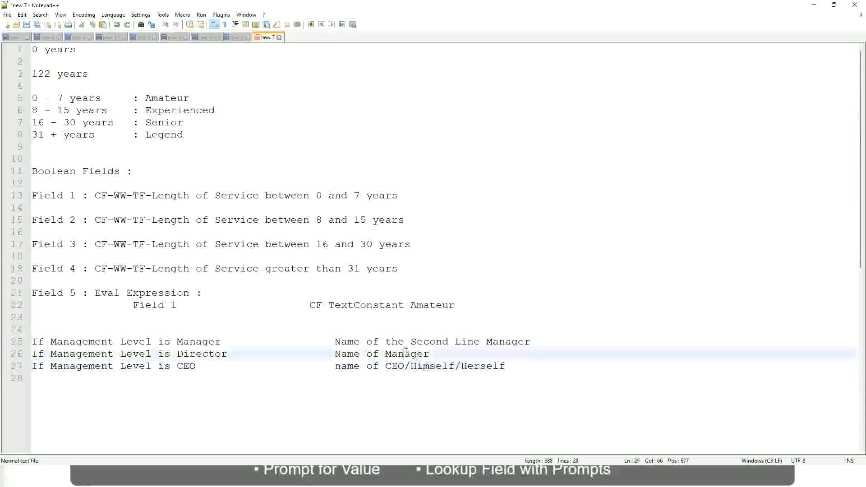
{"action": "left_click", "coordinate": [416, 343]}
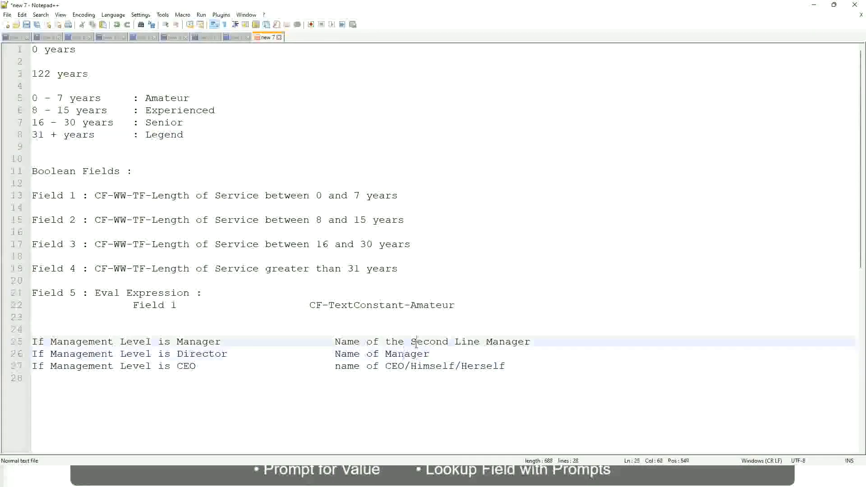
{"action": "left_click", "coordinate": [235, 357]}
Switch to Workday, copy the name of the saved lookup range band field, and close its save confirmation.
{"action": "key", "text": "alt+Tab"}
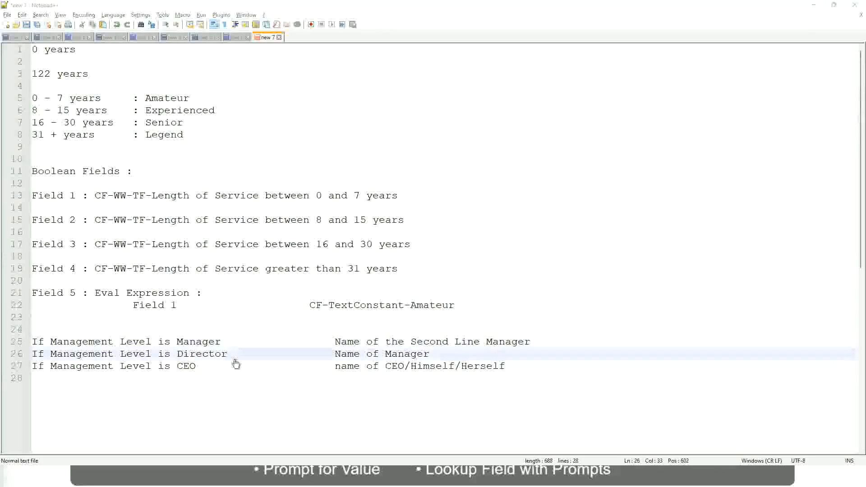
{"action": "scroll", "coordinate": [321, 156], "scroll_direction": "down", "scroll_amount": 4}
{"action": "scroll", "coordinate": [338, 175], "scroll_direction": "up", "scroll_amount": 4}
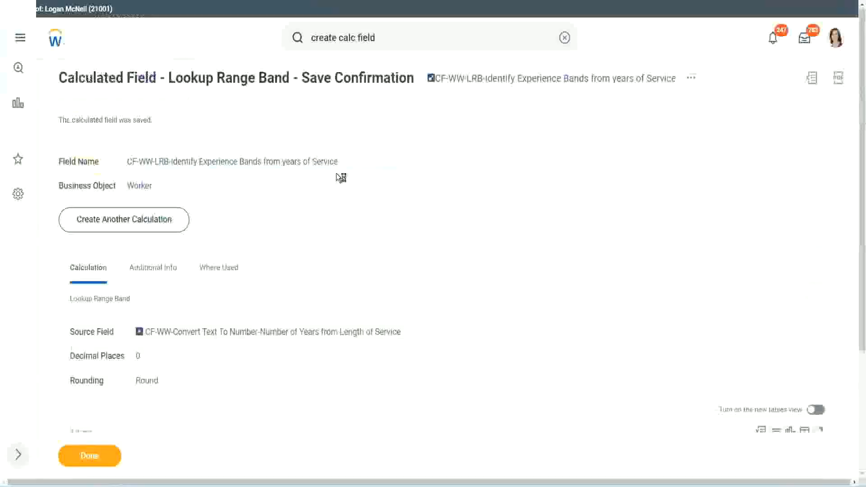
{"action": "right_click", "coordinate": [510, 86]}
{"action": "left_click", "coordinate": [537, 135]}
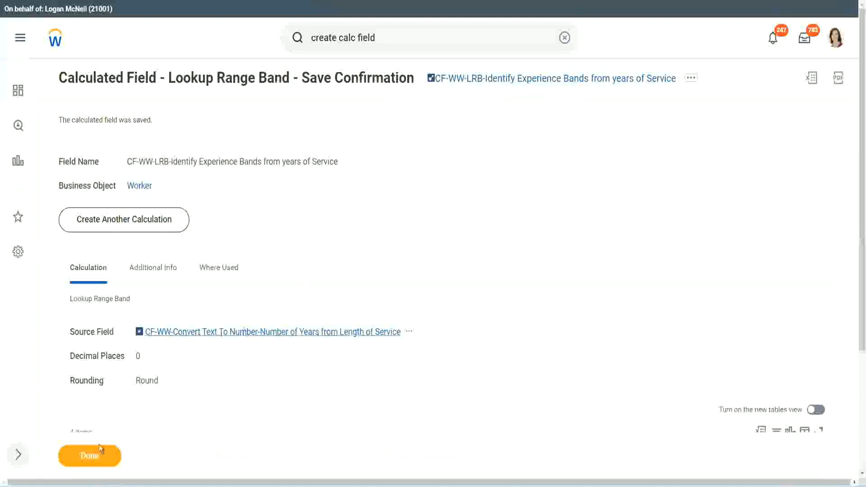
{"action": "left_click", "coordinate": [84, 460]}
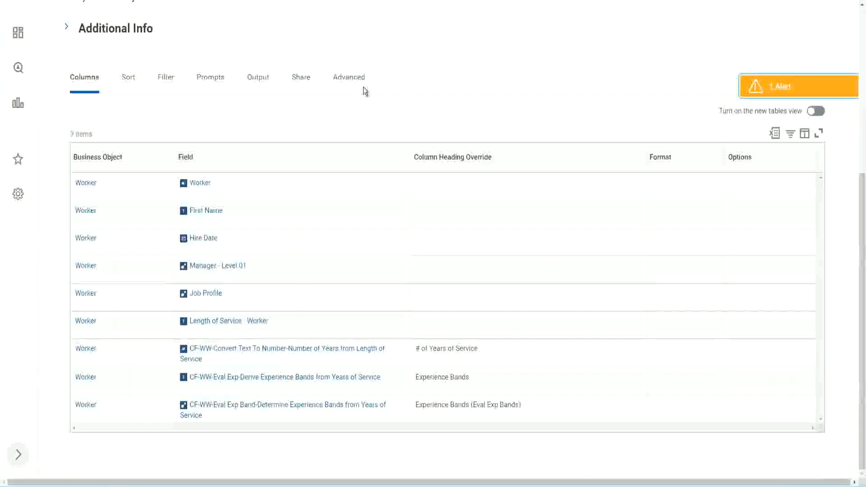
Open the WW Employee Details custom report for editing.
{"action": "scroll", "coordinate": [375, 117], "scroll_direction": "up", "scroll_amount": 6}
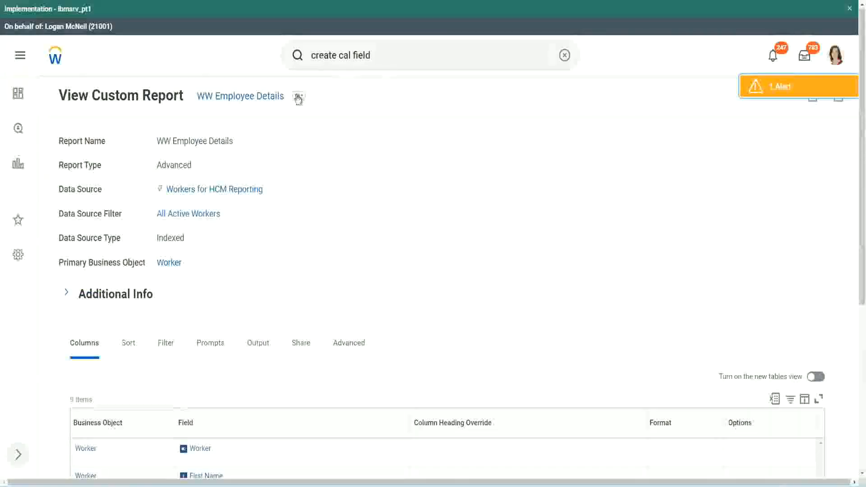
{"action": "left_click", "coordinate": [298, 98]}
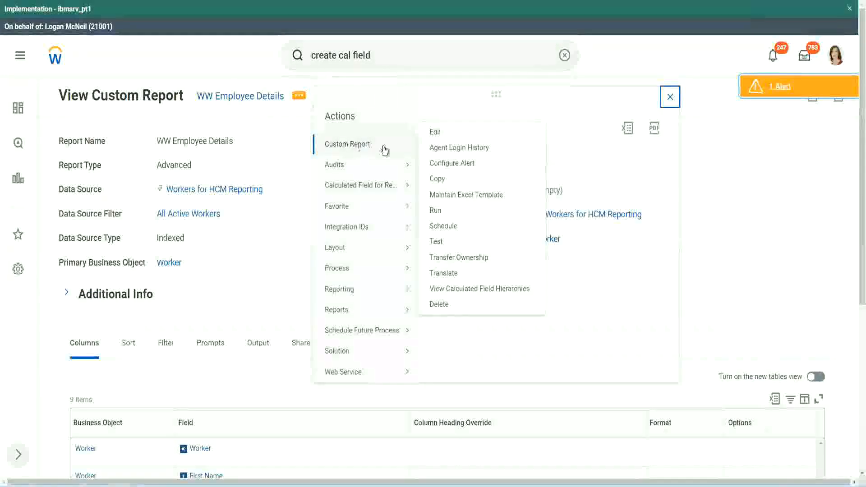
{"action": "left_click", "coordinate": [440, 132]}
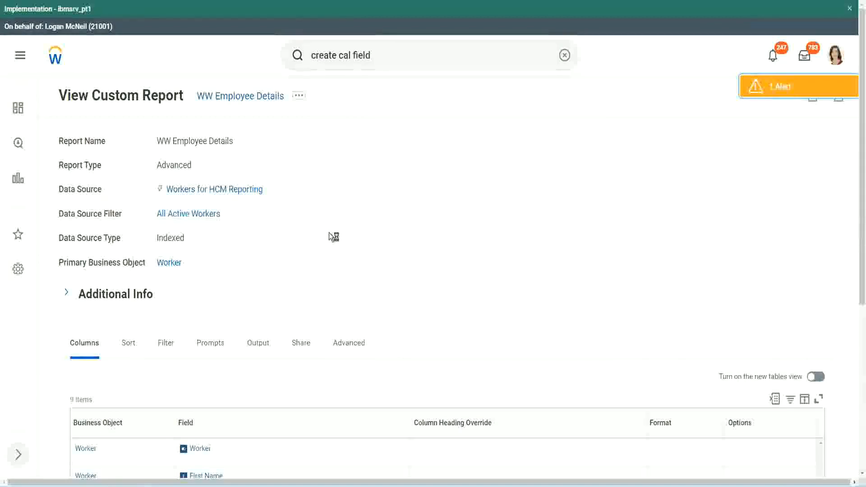
Add a Worker column after the last report column using the field "CF-WW-LRB-Identify Experience Bands from years of Service".
{"action": "scroll", "coordinate": [329, 234], "scroll_direction": "down", "scroll_amount": 5}
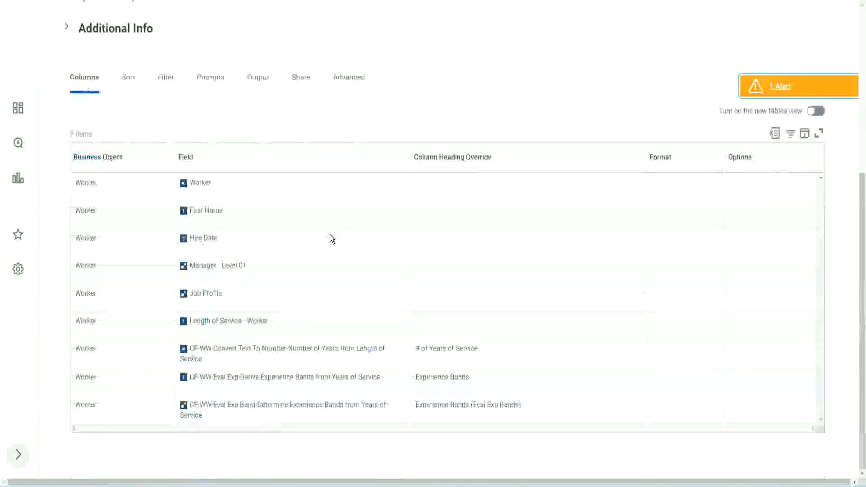
{"action": "scroll", "coordinate": [325, 253], "scroll_direction": "down", "scroll_amount": 8}
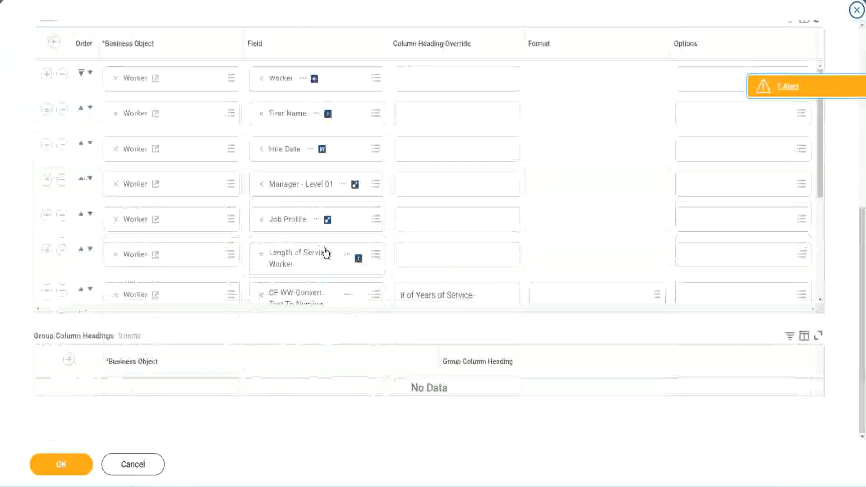
{"action": "scroll", "coordinate": [110, 303], "scroll_direction": "down", "scroll_amount": 4}
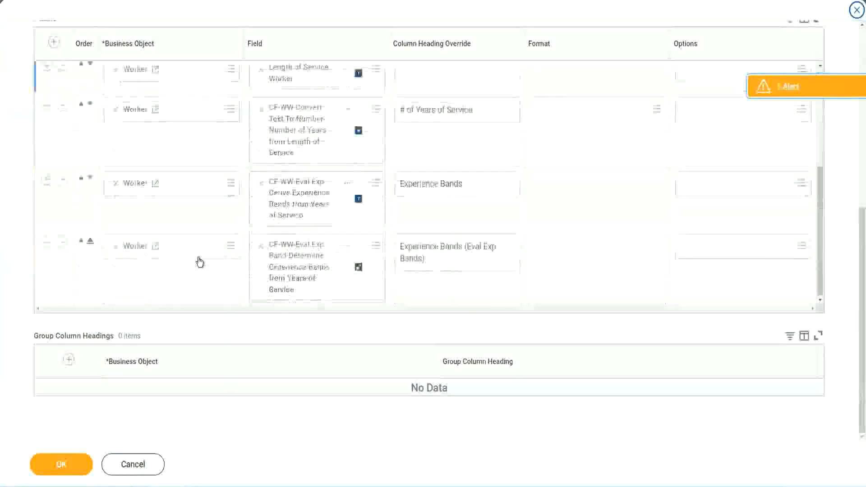
{"action": "left_click", "coordinate": [47, 243]}
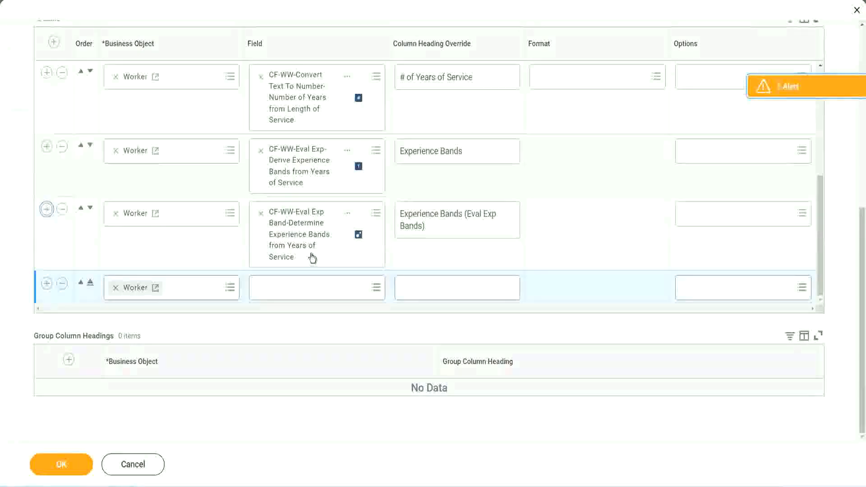
{"action": "left_click", "coordinate": [294, 288]}
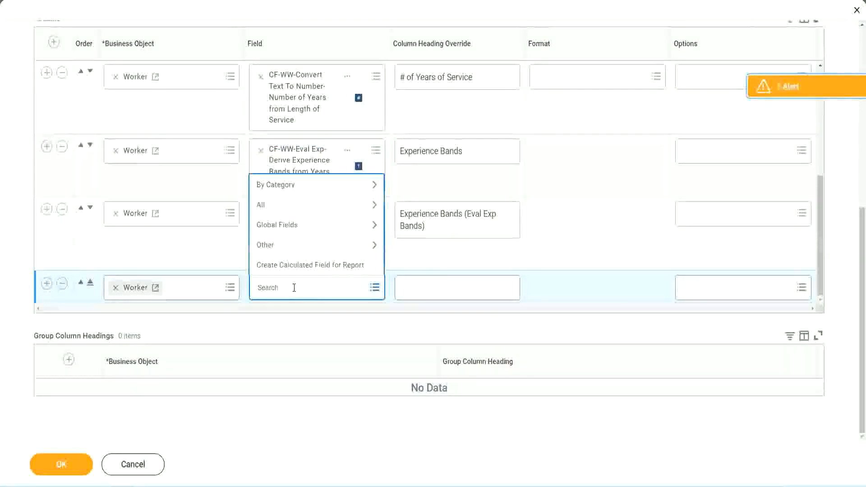
{"action": "key", "text": "ctrl+v"}
{"action": "key", "text": "Return"}
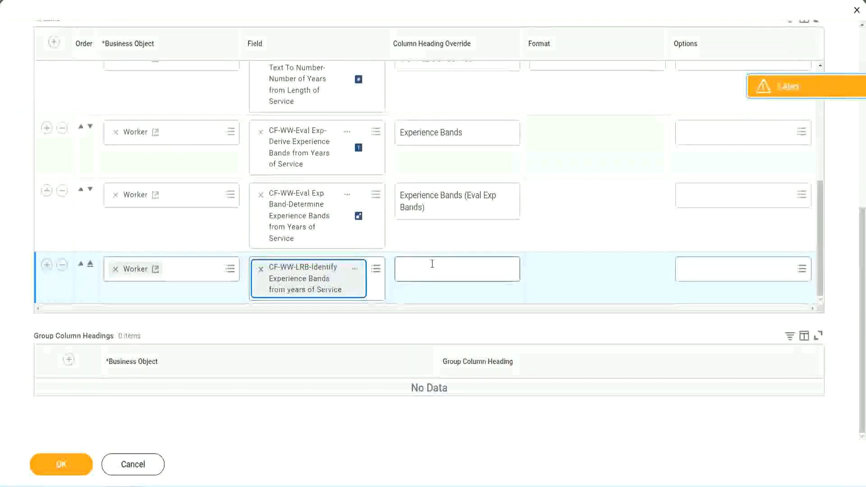
Set the column heading override of the new lookup range band column to "Experience Bands (LRB)".
{"action": "left_click", "coordinate": [432, 263]}
{"action": "type", "text": "Ex"}
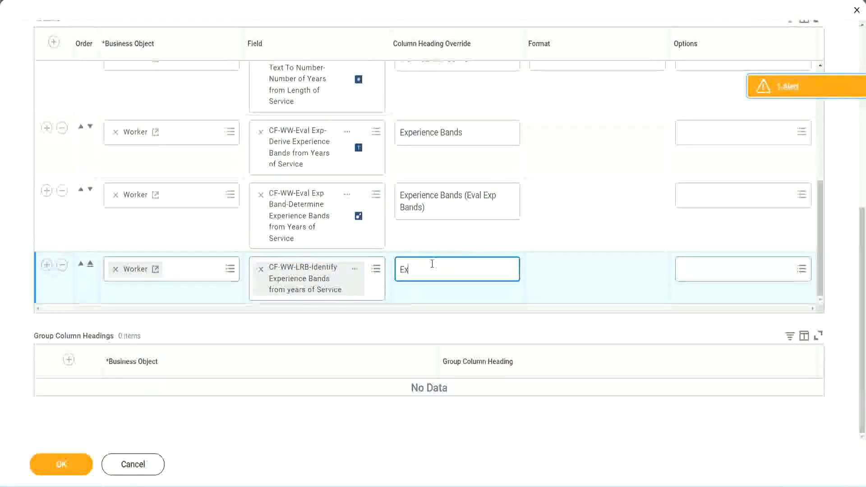
{"action": "type", "text": "perienc"}
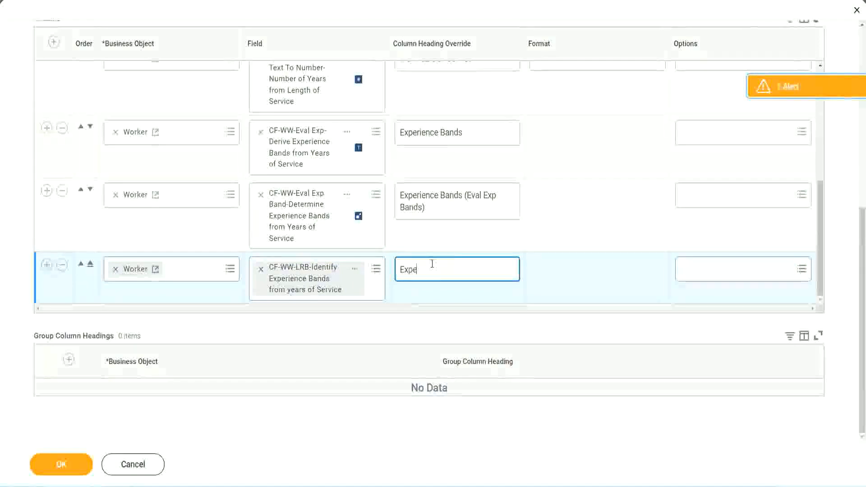
{"action": "key", "text": "BackSpace"}
{"action": "key", "text": "BackSpace"}
{"action": "key", "text": "BackSpace"}
{"action": "key", "text": "BackSpace"}
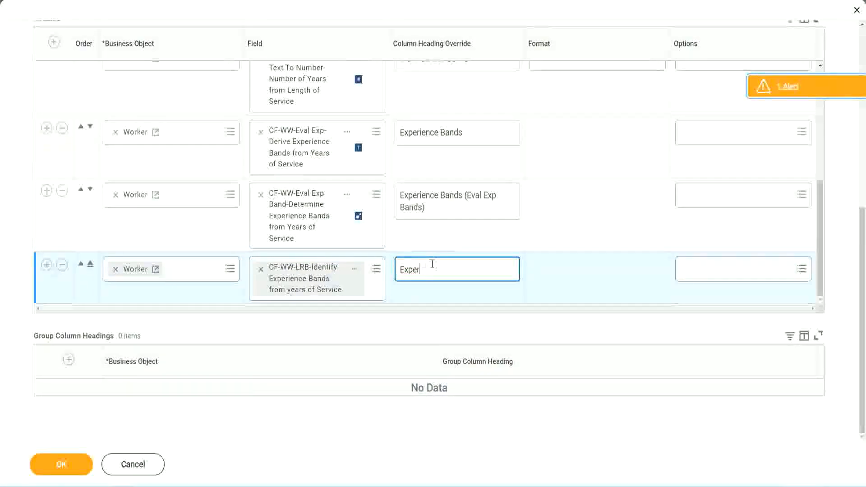
{"action": "type", "text": "ience Band"}
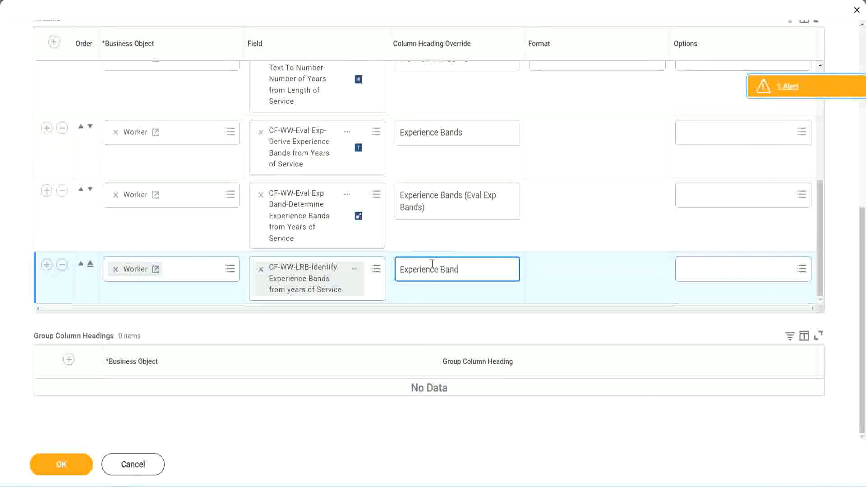
{"action": "type", "text": "s (LRB)"}
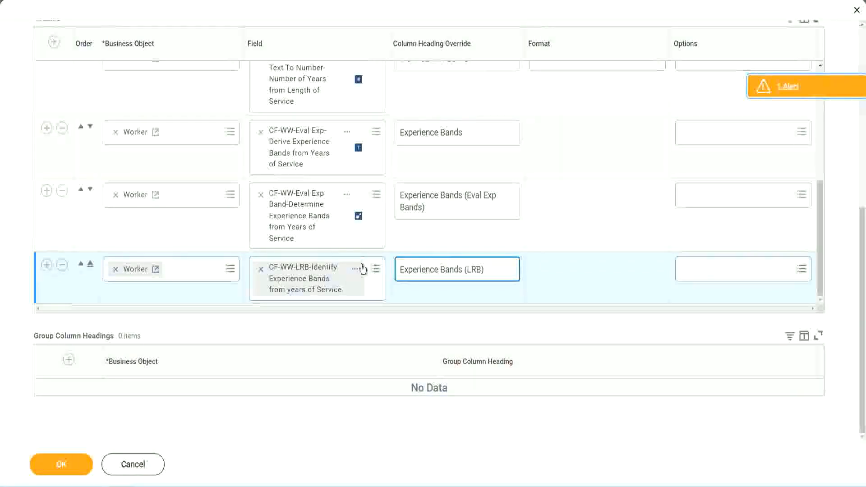
Save the report definition changes and run WW Employee Details with the worker, employee and contingent worker type prompts left blank.
{"action": "left_click", "coordinate": [76, 474]}
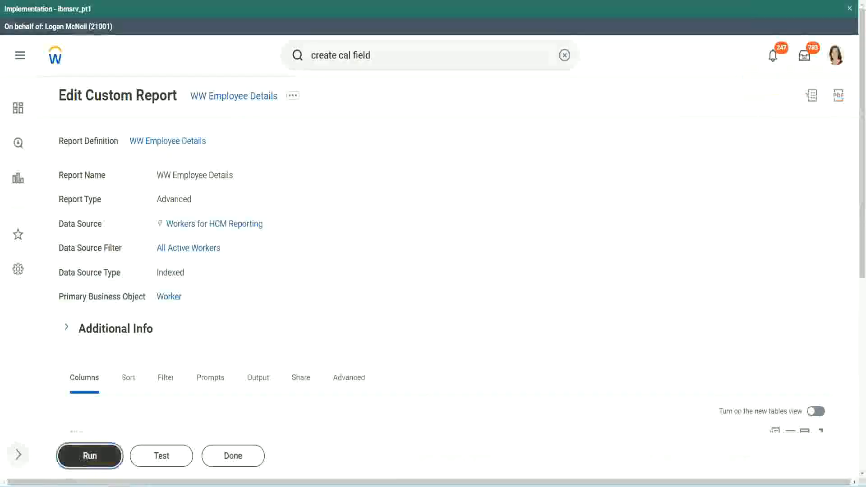
{"action": "left_click", "coordinate": [90, 456]}
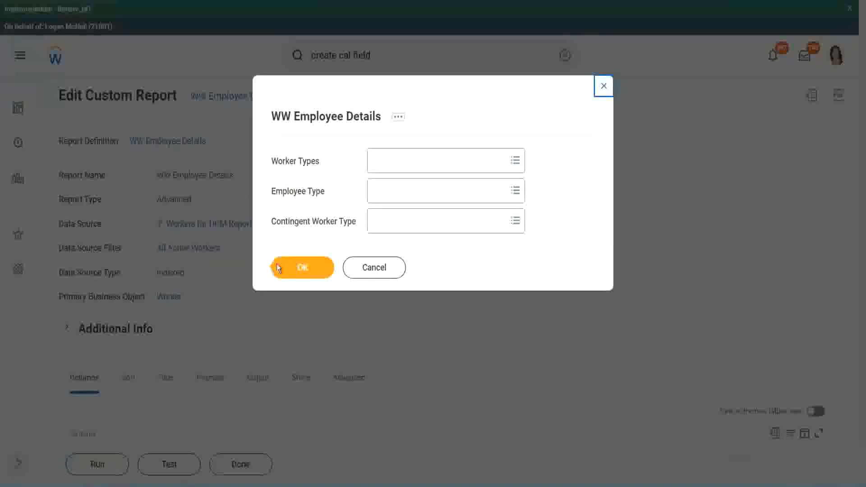
{"action": "left_click", "coordinate": [307, 270]}
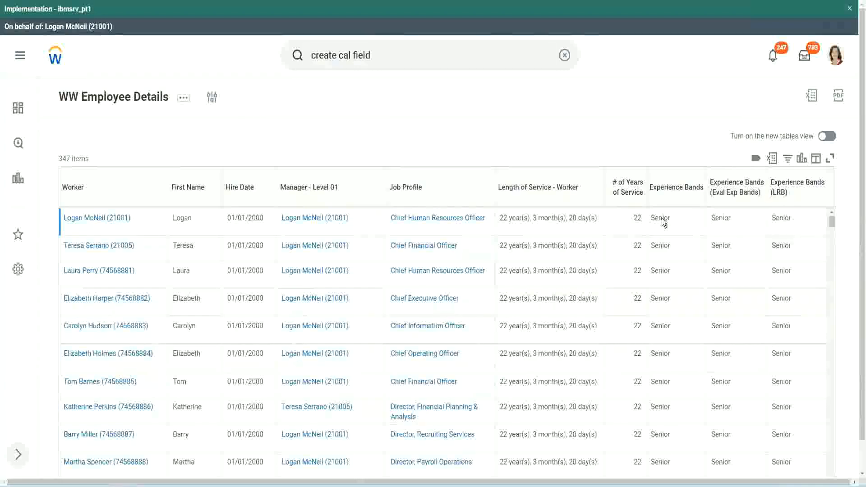
Compare the values in the three experience band columns across the workers in the report output.
{"action": "double_click", "coordinate": [662, 219]}
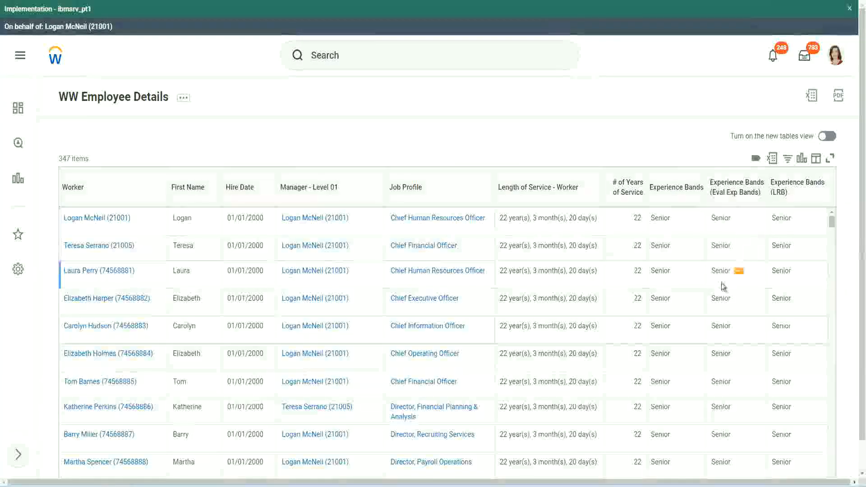
{"action": "scroll", "coordinate": [721, 283], "scroll_direction": "down", "scroll_amount": 10}
{"action": "scroll", "coordinate": [718, 308], "scroll_direction": "down", "scroll_amount": 3}
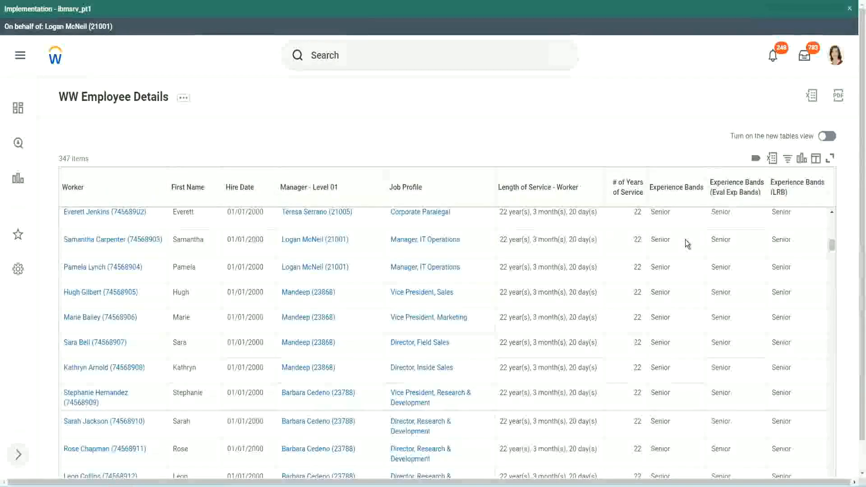
{"action": "scroll", "coordinate": [681, 370], "scroll_direction": "down", "scroll_amount": 3}
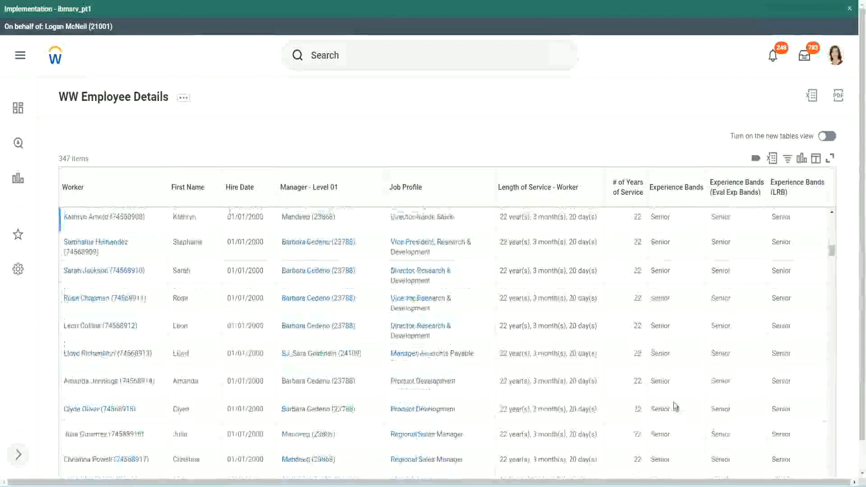
{"action": "scroll", "coordinate": [678, 324], "scroll_direction": "down", "scroll_amount": 1}
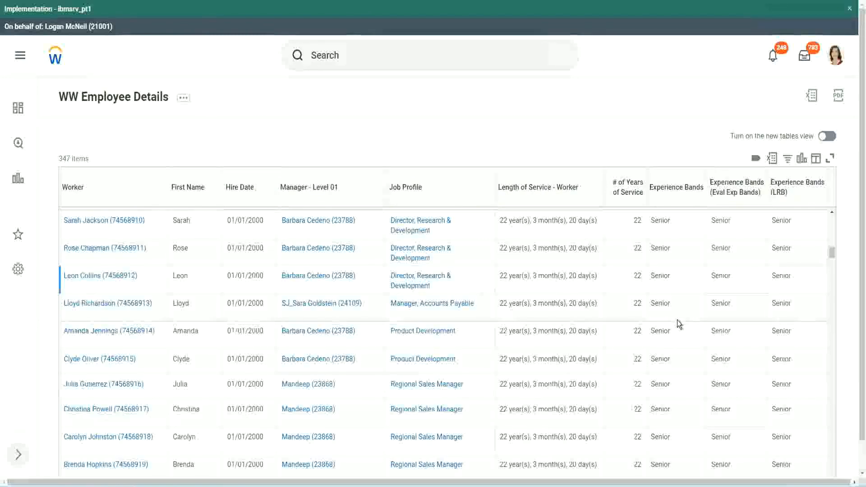